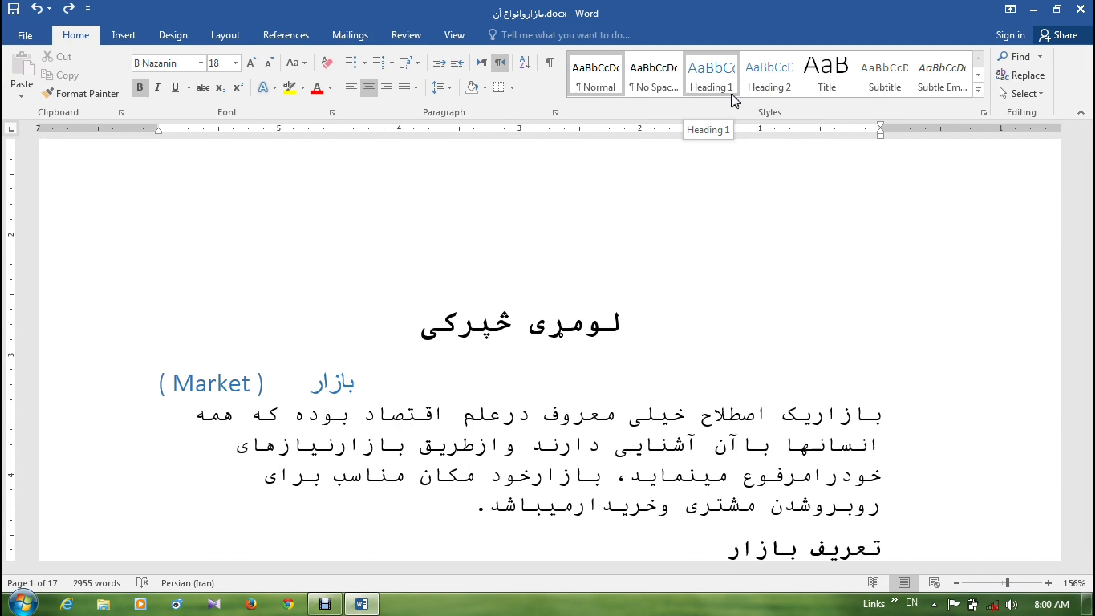
Apply the Heading 1 style to the chapter title "لومړی څپرکی" and Heading 2 to the "بازار ( Market )" line below it
{"action": "left_click", "coordinate": [619, 320]}
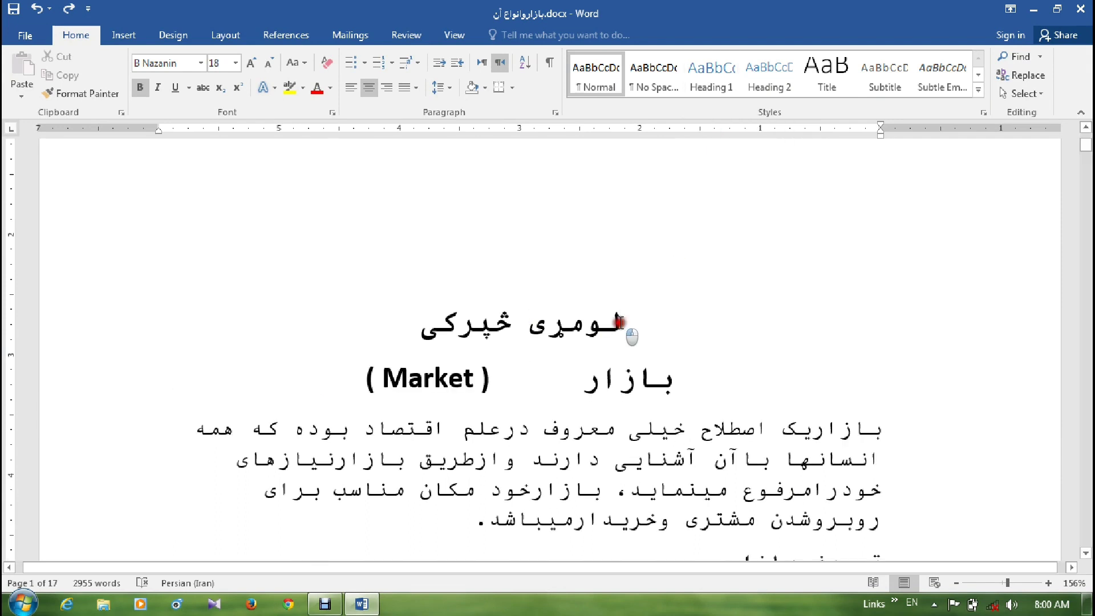
{"action": "left_click", "coordinate": [722, 73]}
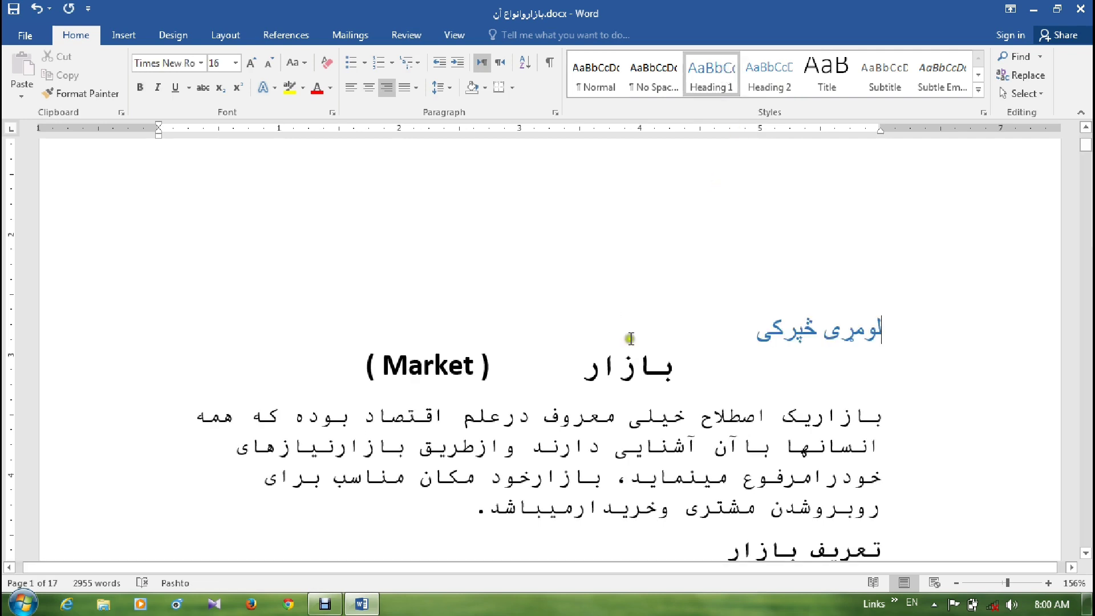
{"action": "left_click", "coordinate": [574, 368]}
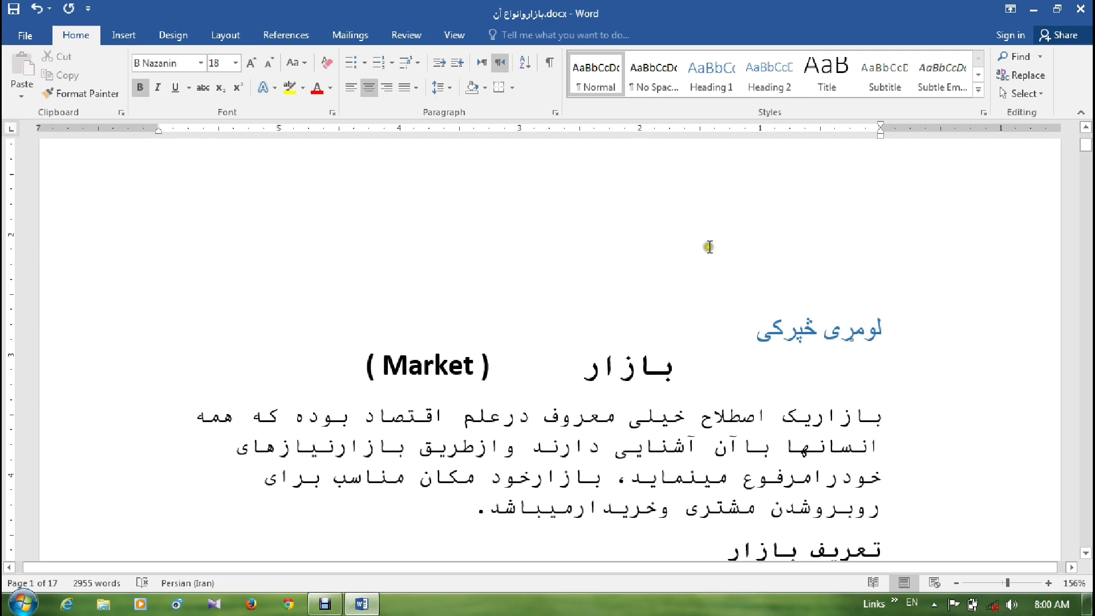
{"action": "left_click", "coordinate": [776, 81]}
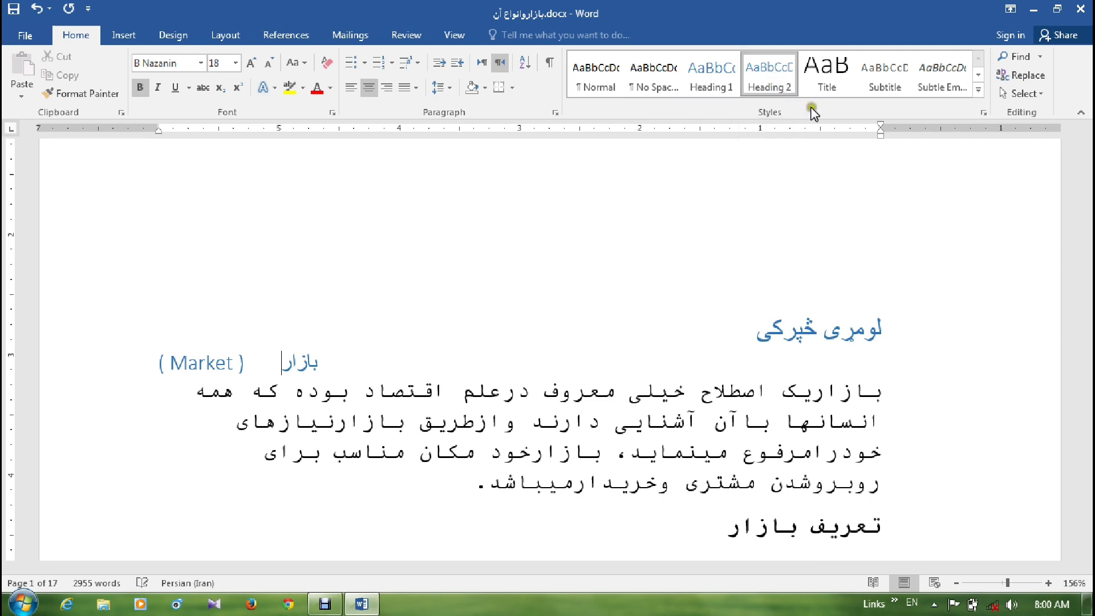
Apply the Heading 3 style to the subheadings "سیستم بازار", "انواع بازار" and "بازاررقابت کامل"
{"action": "mouse_move", "coordinate": [1085, 155]}
{"action": "left_mouse_down"}
{"action": "mouse_move", "coordinate": [1084, 173]}
{"action": "mouse_move", "coordinate": [1084, 163]}
{"action": "left_mouse_up"}
{"action": "left_click_drag", "start_coordinate": [686, 354], "coordinate": [624, 356]}
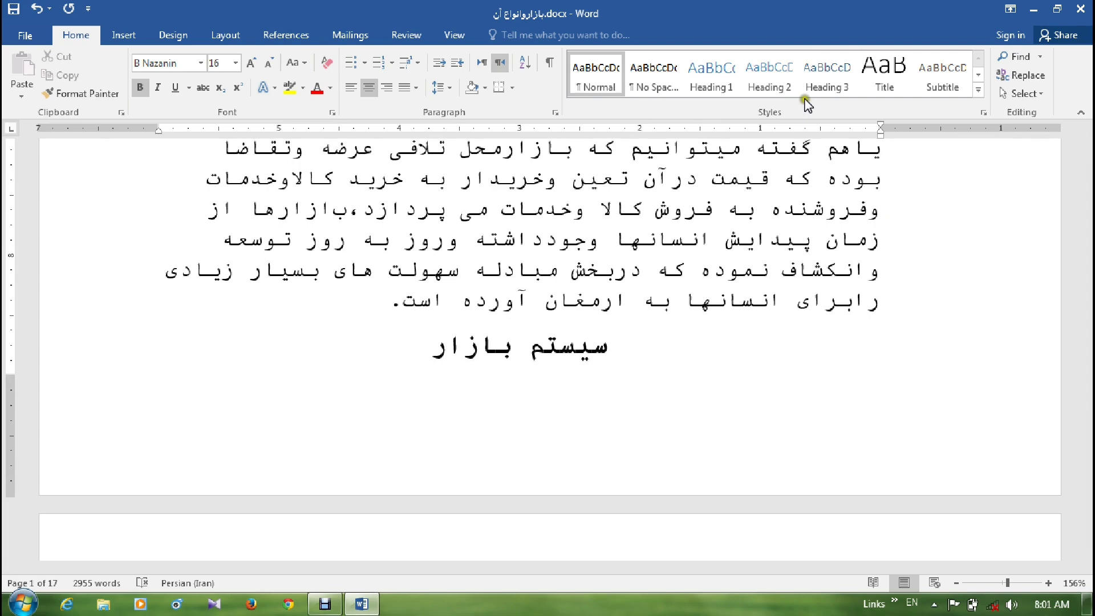
{"action": "left_click", "coordinate": [844, 75]}
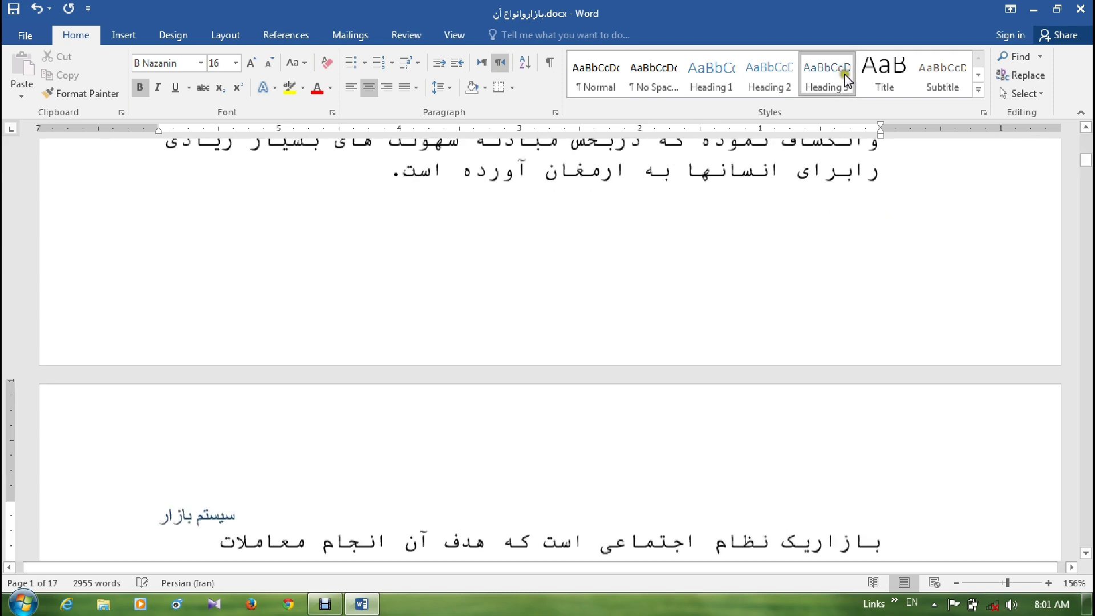
{"action": "left_click_drag", "start_coordinate": [1083, 164], "coordinate": [1082, 182]}
{"action": "left_click", "coordinate": [581, 337]}
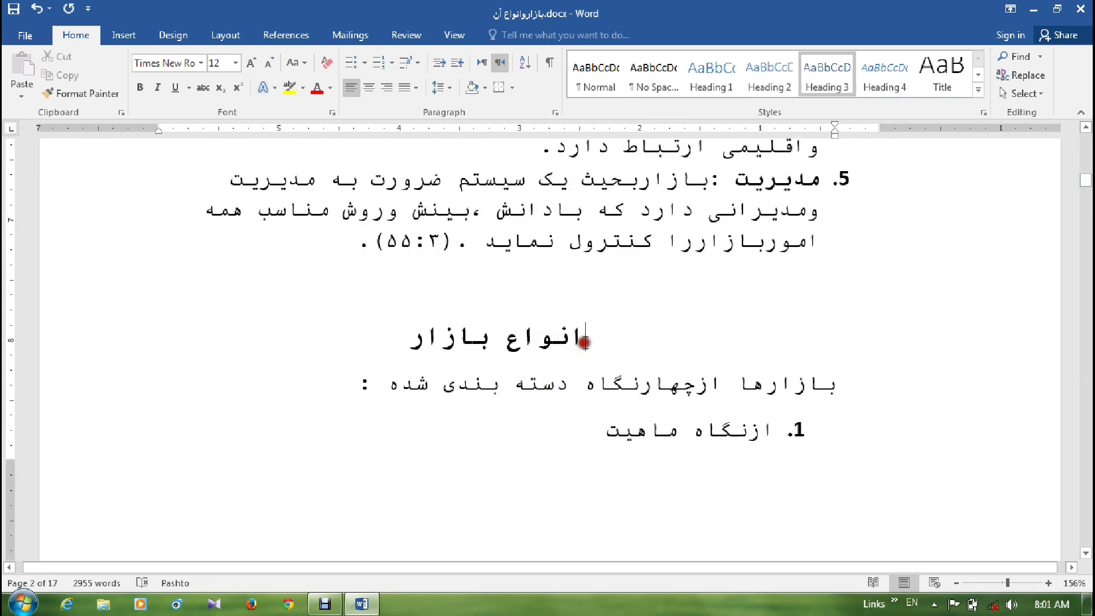
{"action": "left_click", "coordinate": [826, 81]}
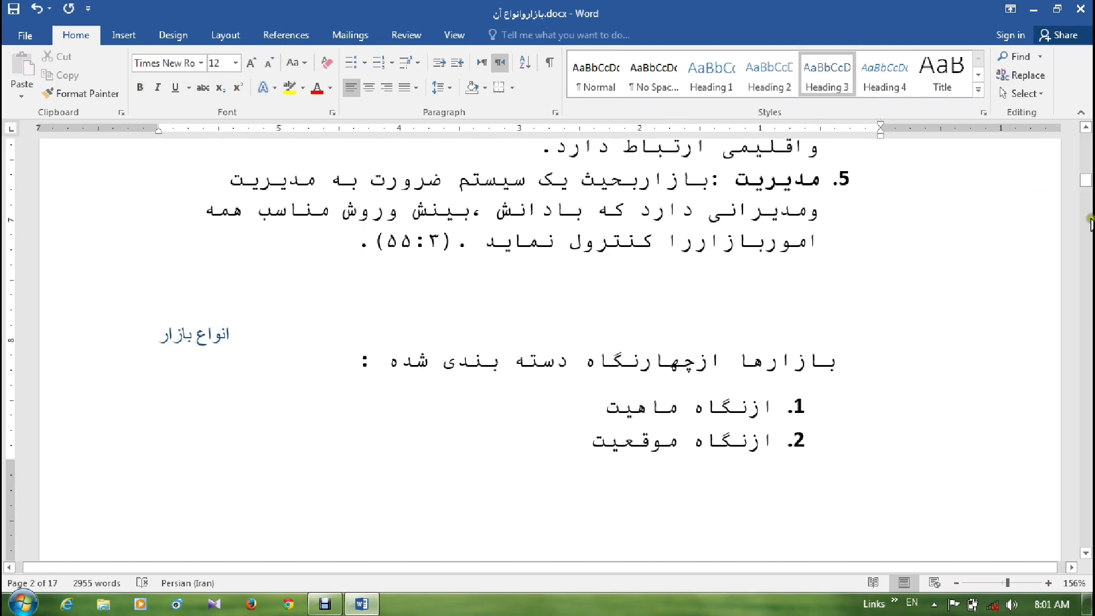
{"action": "left_click_drag", "start_coordinate": [1083, 190], "coordinate": [1085, 204]}
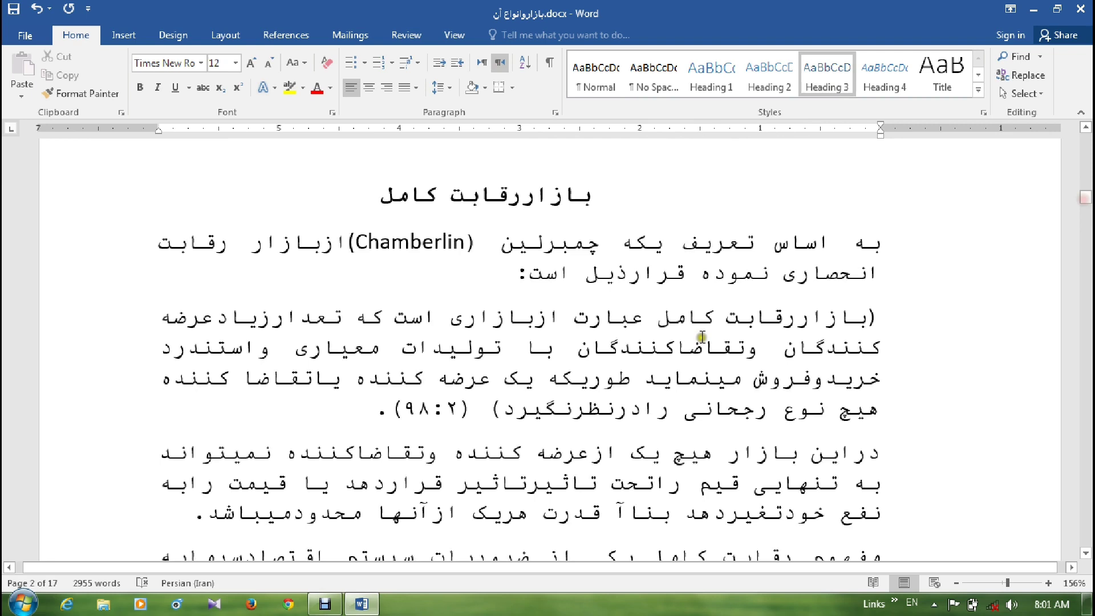
{"action": "left_click", "coordinate": [613, 191]}
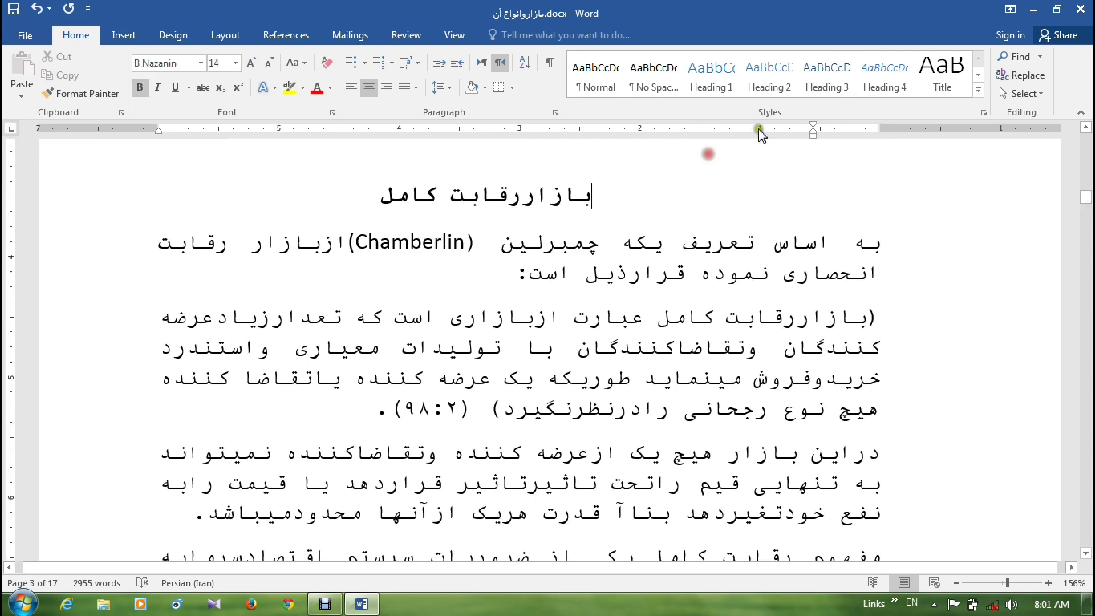
{"action": "left_click", "coordinate": [822, 79]}
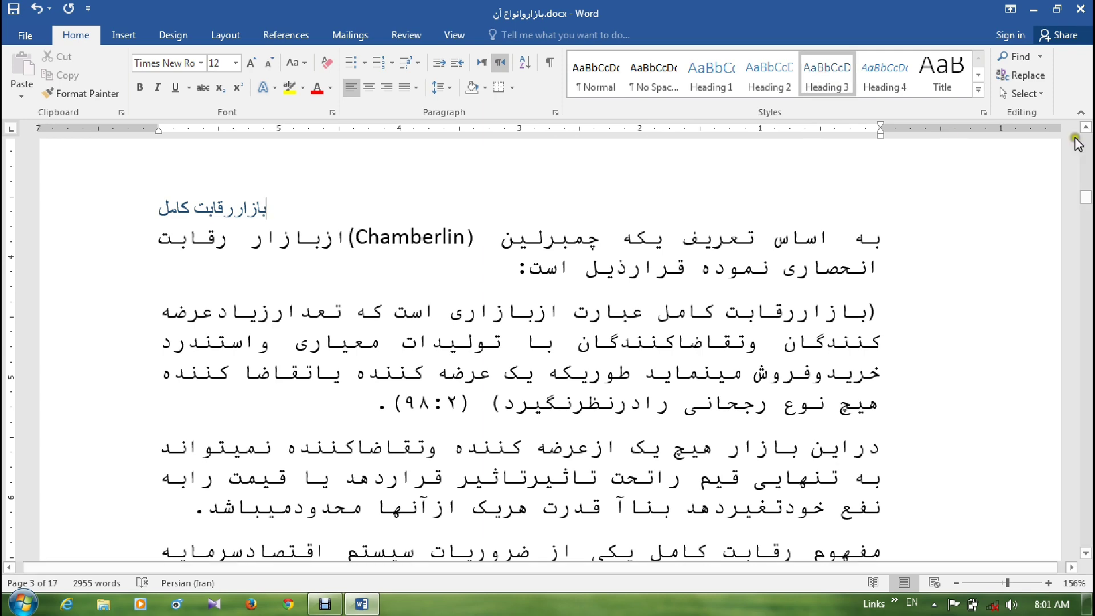
On page 11, apply Heading 1 to "دوهم فصل(څپرکی)" and Heading 2 to "بازارانحصارچندجانبه (Oligopoly)"
{"action": "left_click_drag", "start_coordinate": [1082, 199], "coordinate": [1082, 393]}
{"action": "left_click", "coordinate": [624, 409]}
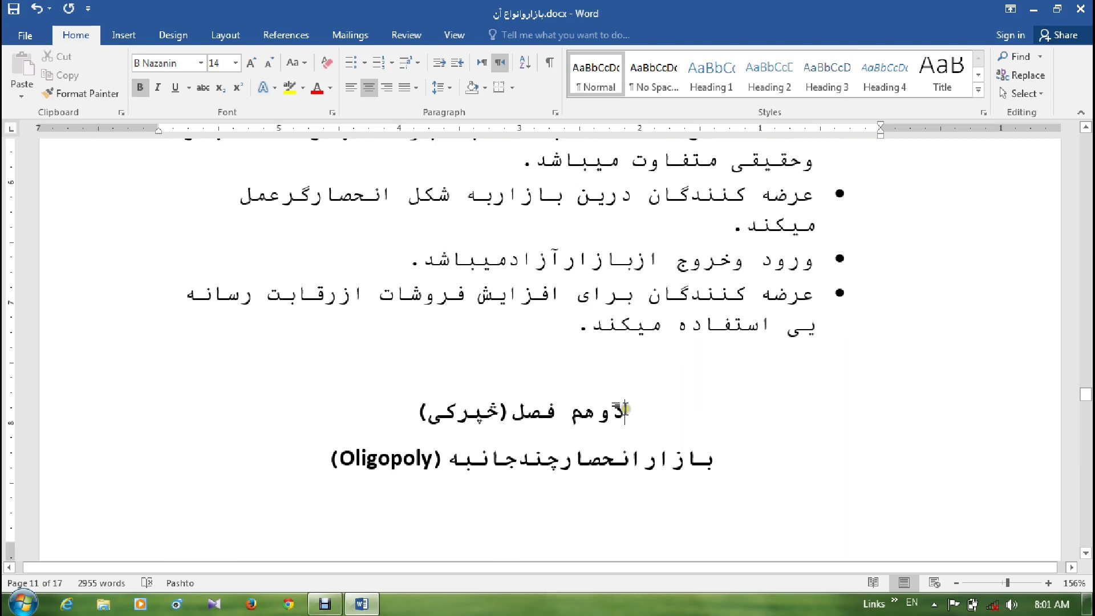
{"action": "left_click", "coordinate": [706, 86]}
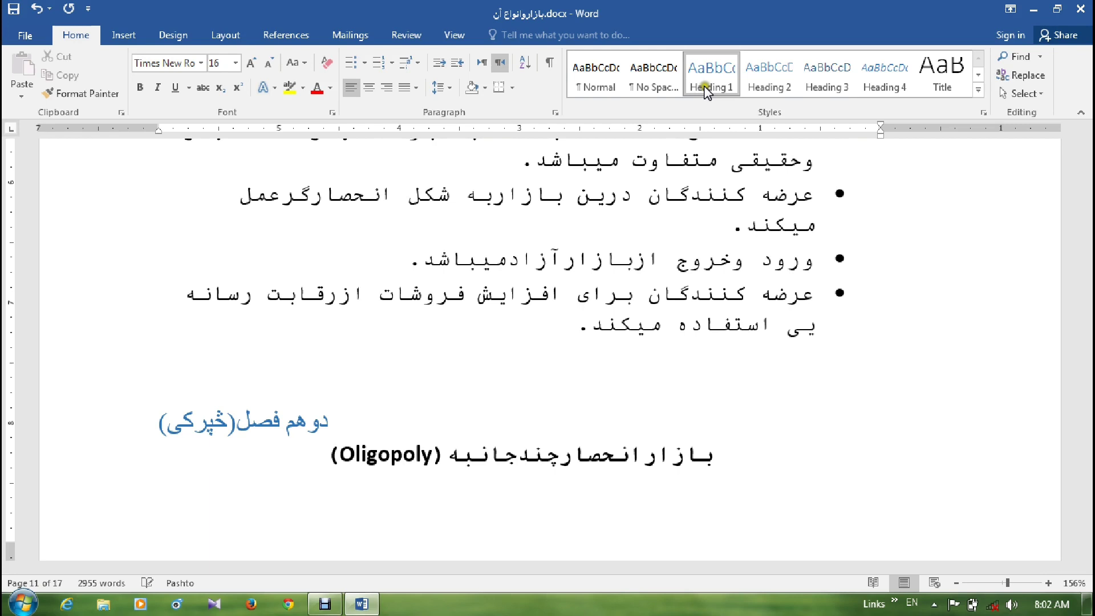
{"action": "left_click", "coordinate": [727, 462]}
{"action": "left_click", "coordinate": [727, 462]}
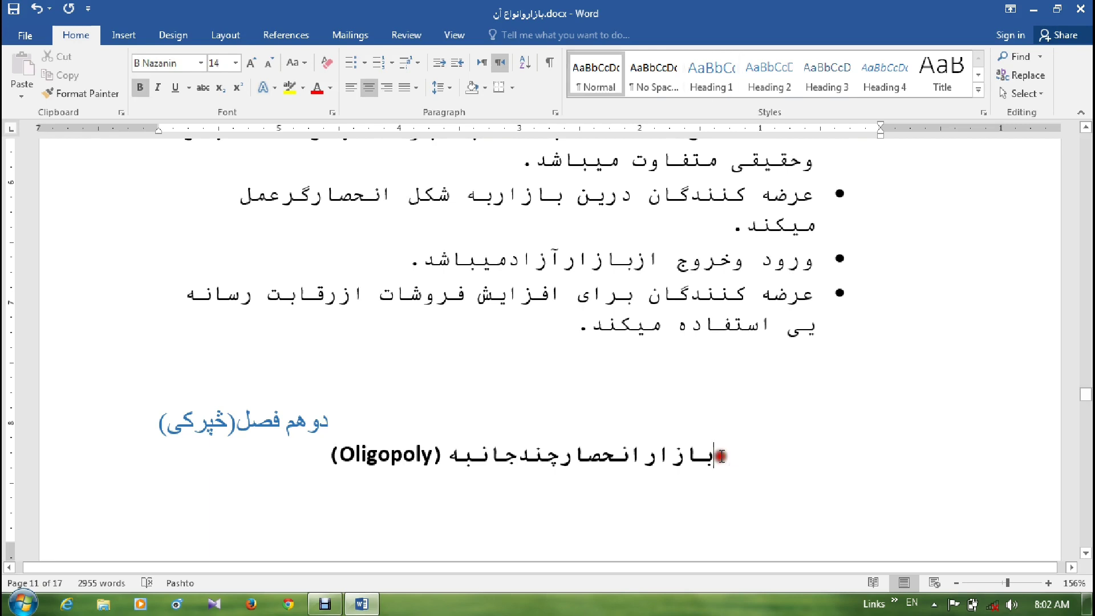
{"action": "left_click", "coordinate": [770, 80]}
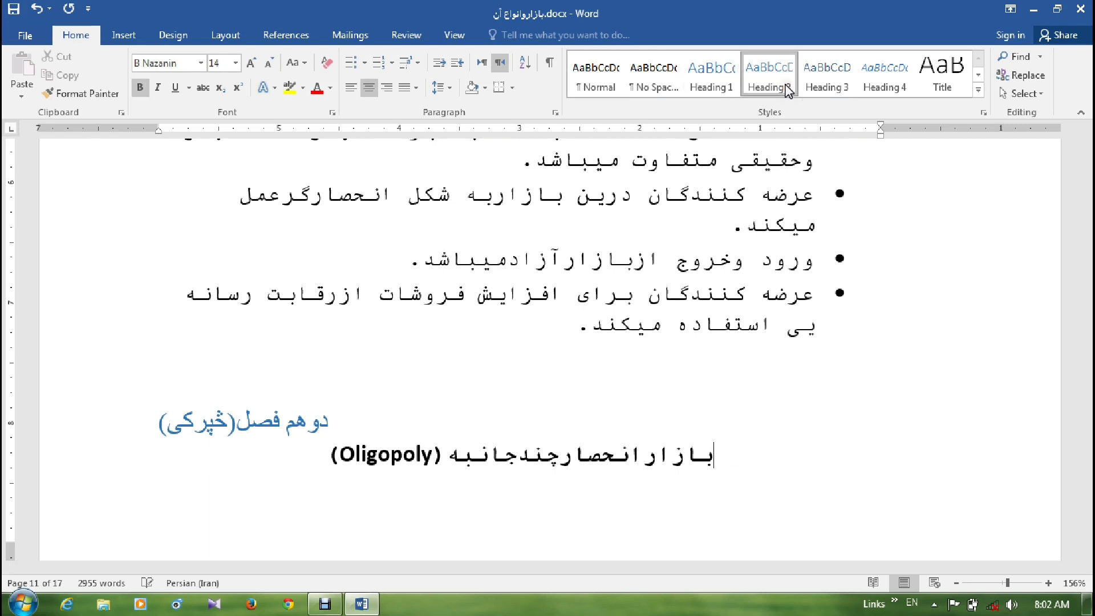
Apply the Heading 3 style to the subheading "خصوصیات بازارانحصارچندجانبه:" on page 12
{"action": "left_click", "coordinate": [1085, 398]}
{"action": "left_click_drag", "start_coordinate": [1085, 399], "coordinate": [1085, 408]}
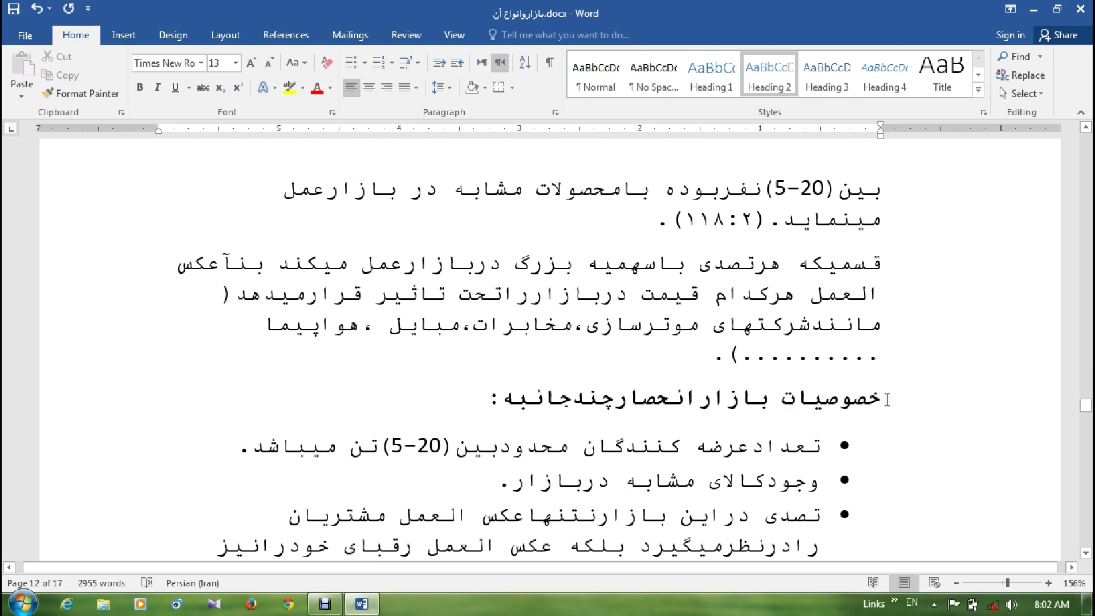
{"action": "left_click", "coordinate": [887, 399]}
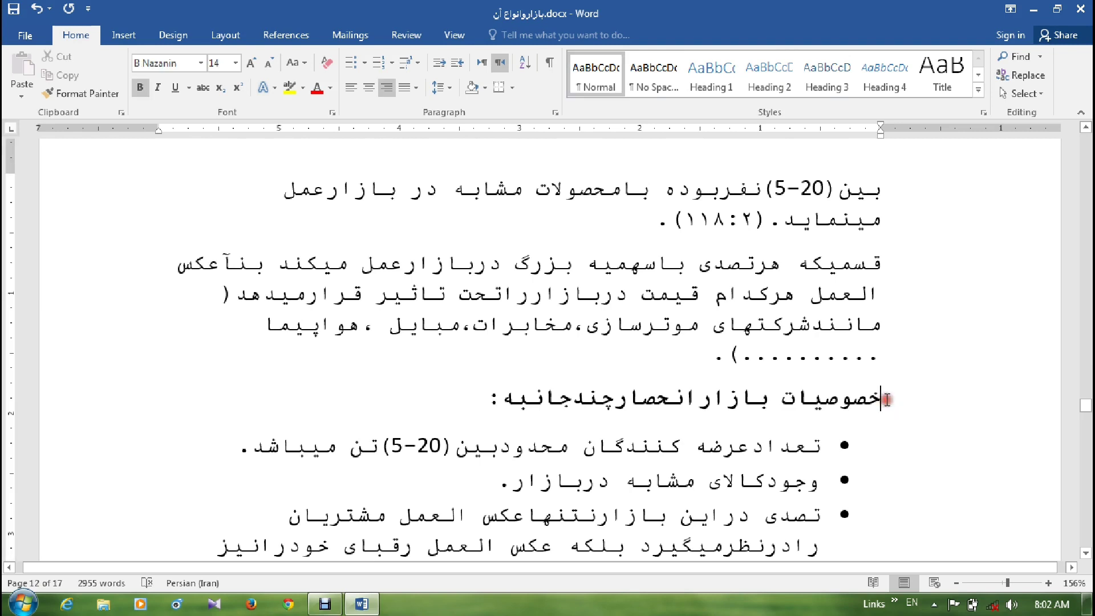
{"action": "left_click", "coordinate": [810, 76]}
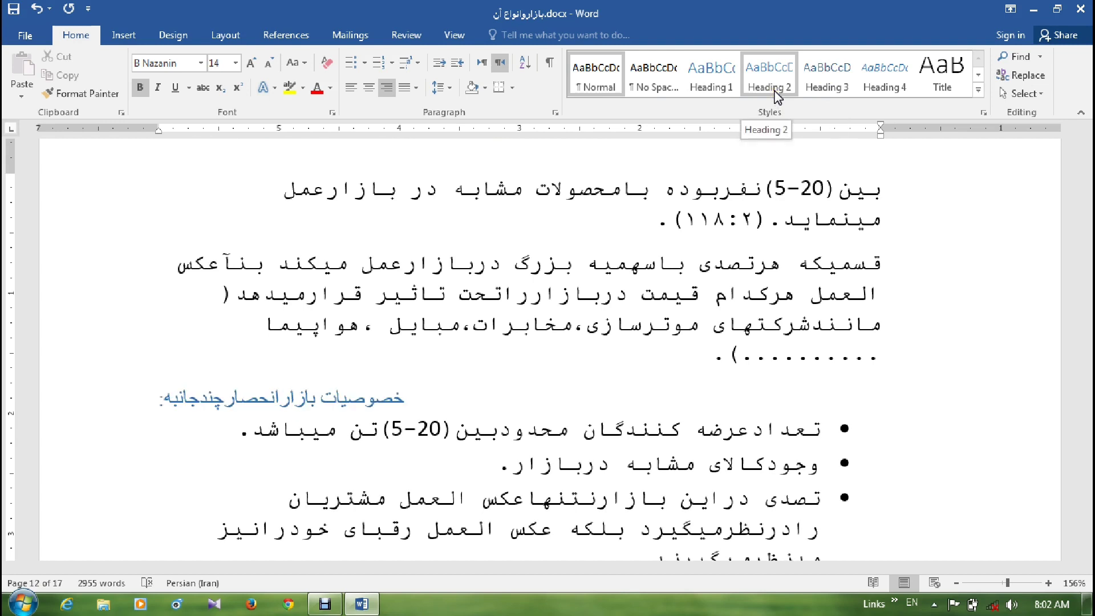
{"action": "left_click", "coordinate": [824, 90]}
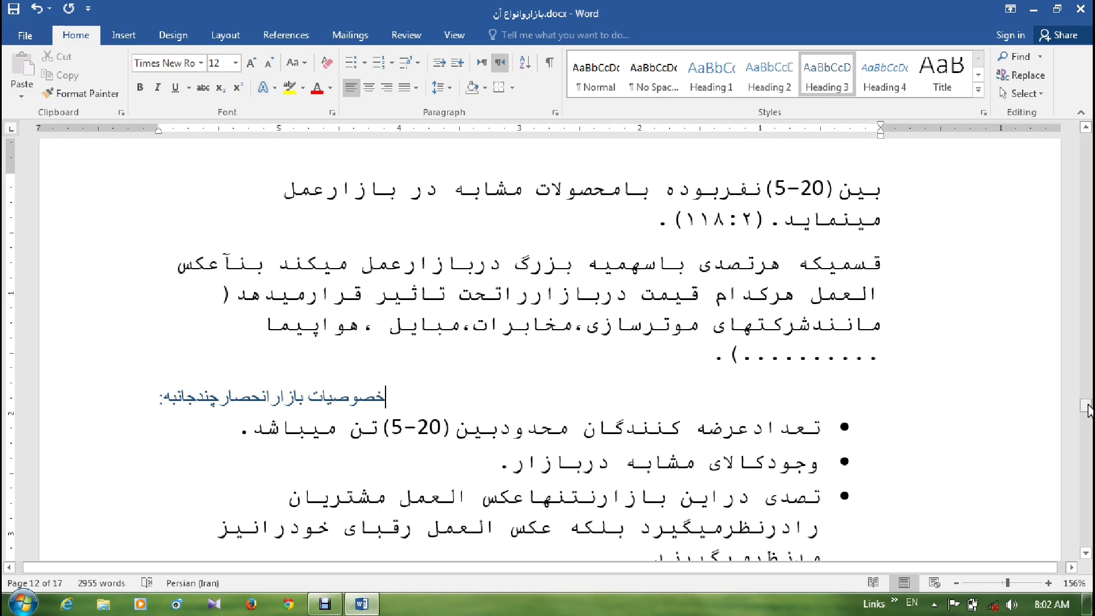
Insert an Automatic Table 1 table of contents on the blank line above the first chapter title on page 1
{"action": "left_click_drag", "start_coordinate": [1088, 408], "coordinate": [1088, 140]}
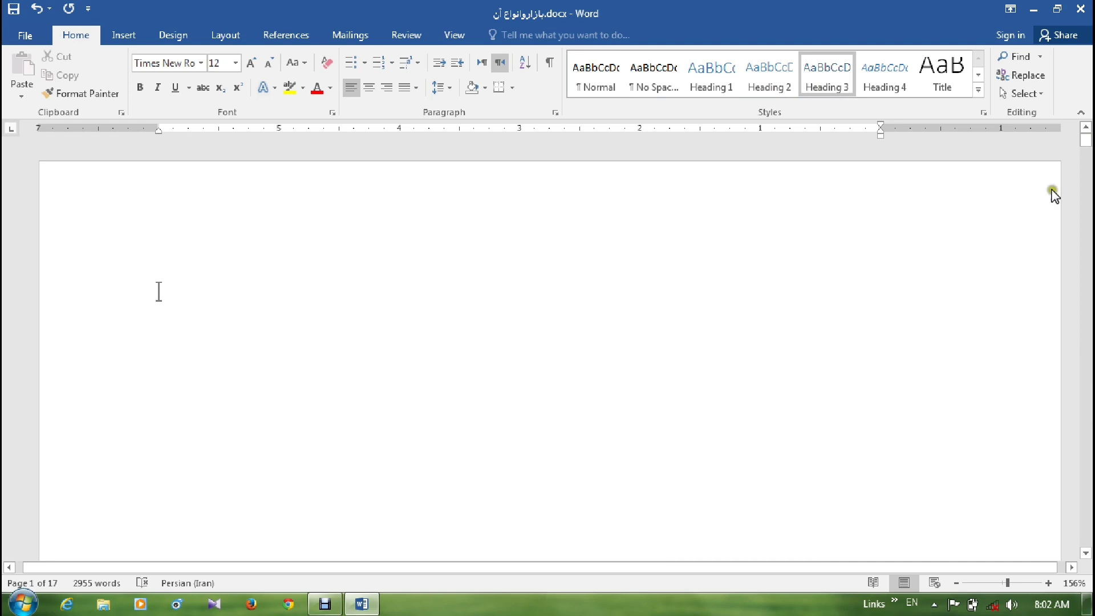
{"action": "left_click_drag", "start_coordinate": [1085, 141], "coordinate": [1083, 143]}
{"action": "left_click", "coordinate": [446, 262]}
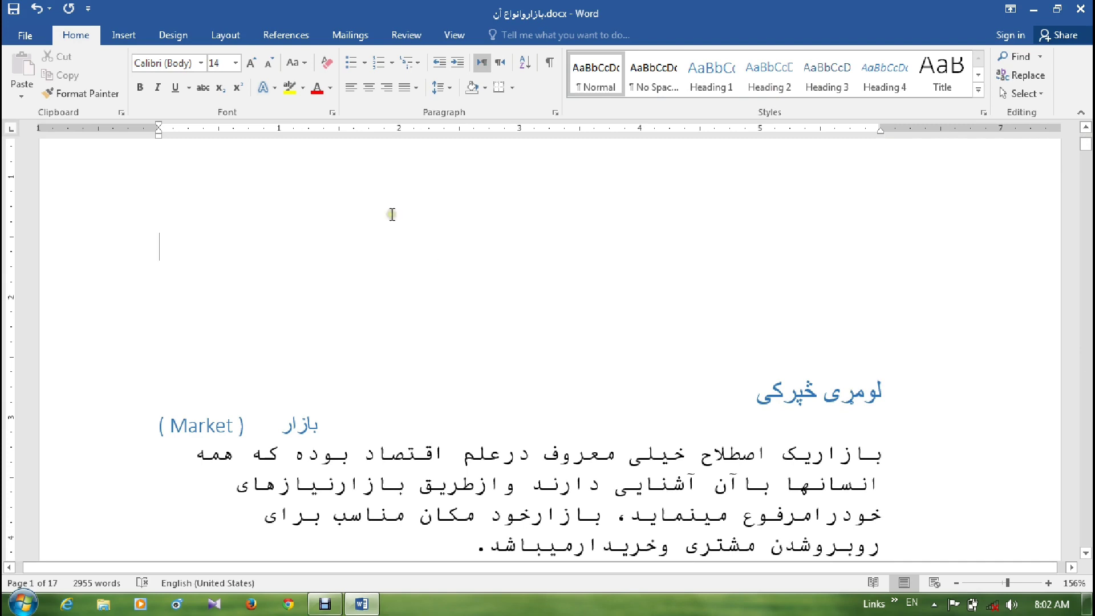
{"action": "left_click", "coordinate": [293, 37]}
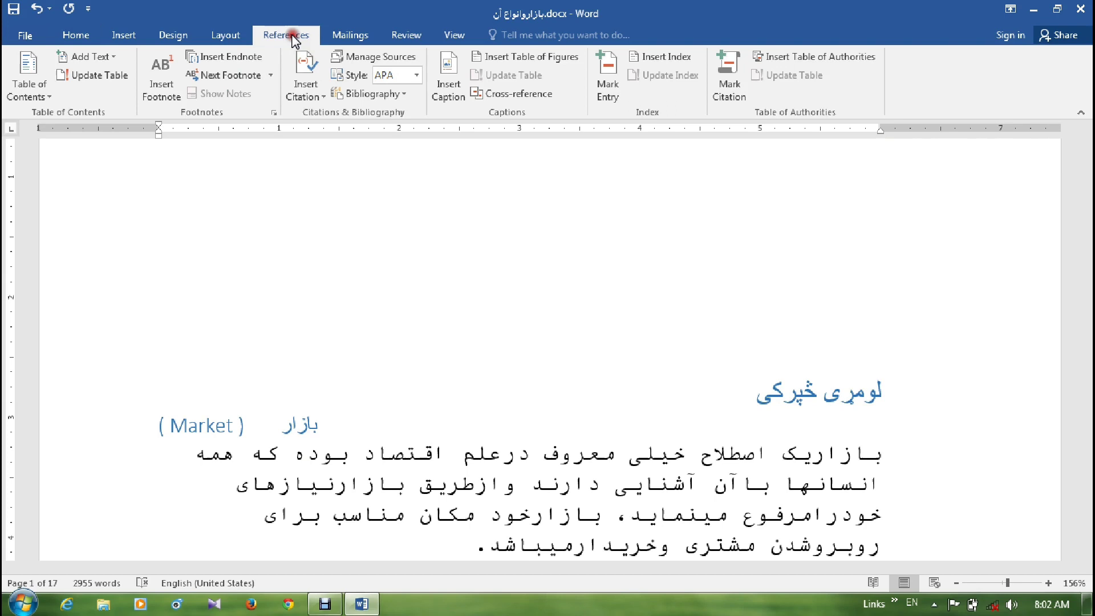
{"action": "left_click", "coordinate": [48, 96]}
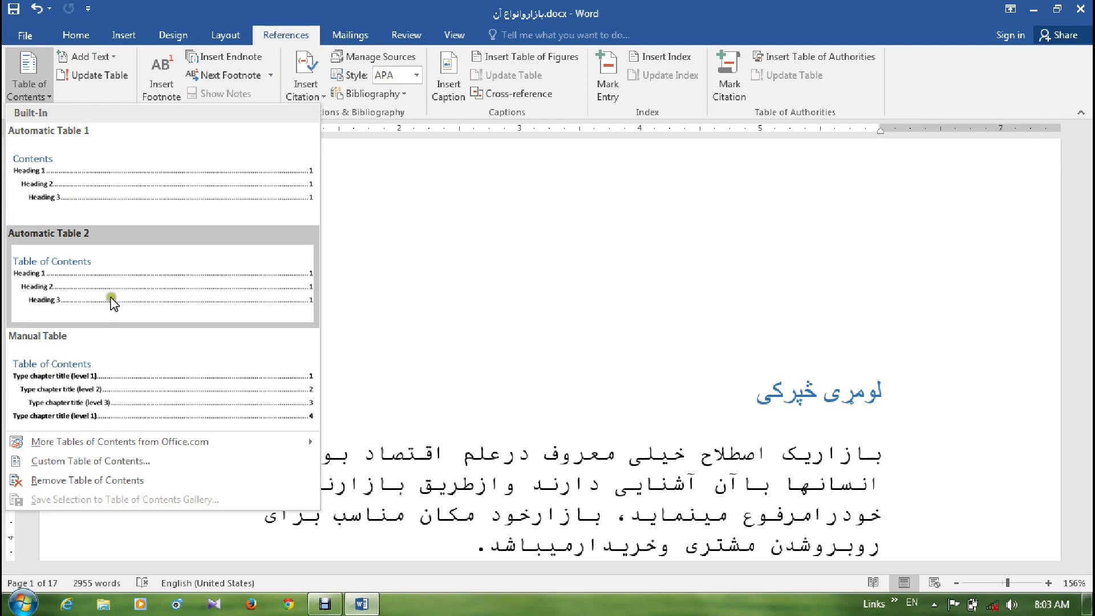
{"action": "left_click", "coordinate": [121, 195]}
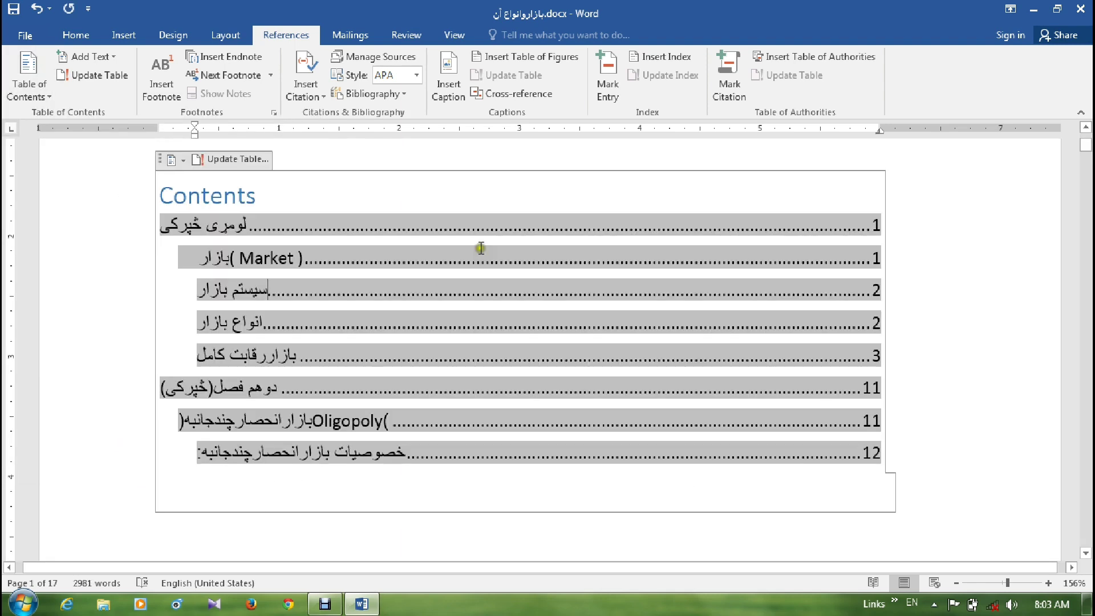
Set the whole table of contents to right-to-left text direction and remove the space before its paragraphs
{"action": "left_click_drag", "start_coordinate": [260, 197], "coordinate": [206, 423]}
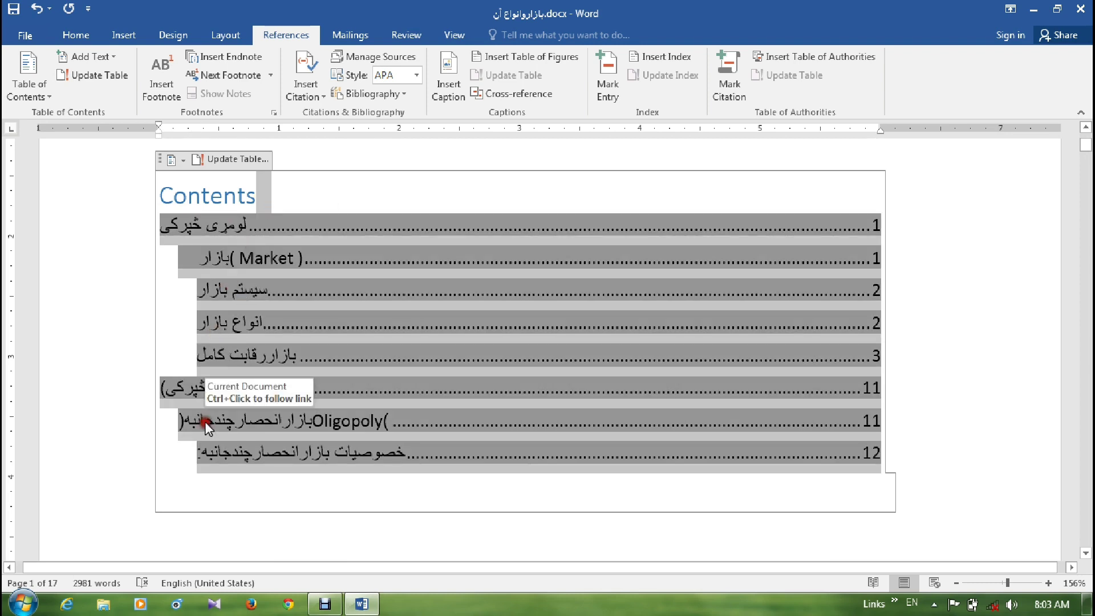
{"action": "left_click", "coordinate": [308, 456]}
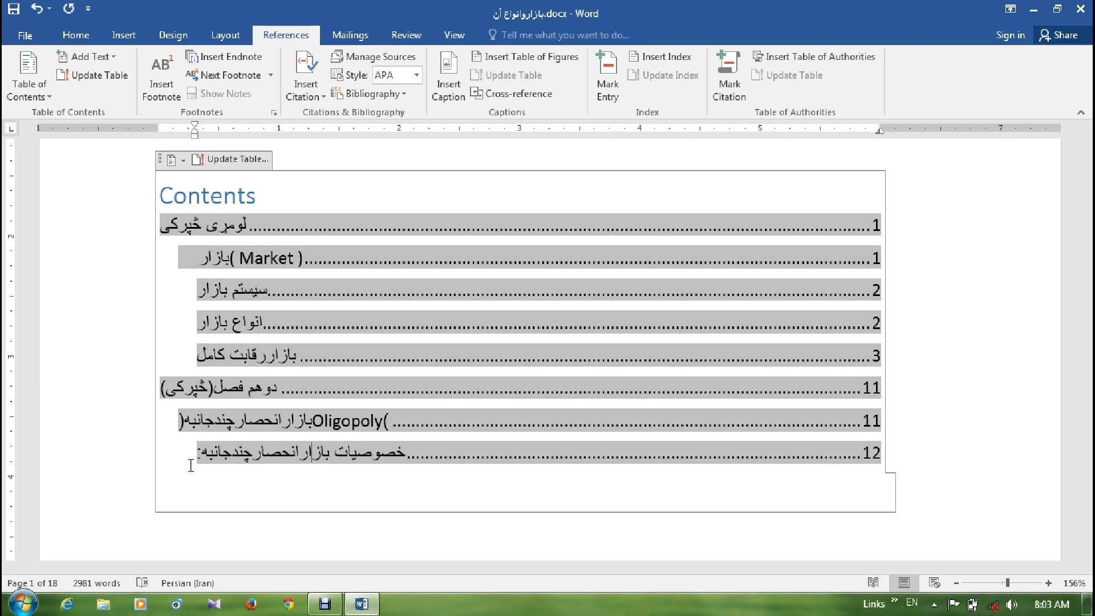
{"action": "left_click_drag", "start_coordinate": [191, 465], "coordinate": [162, 191]}
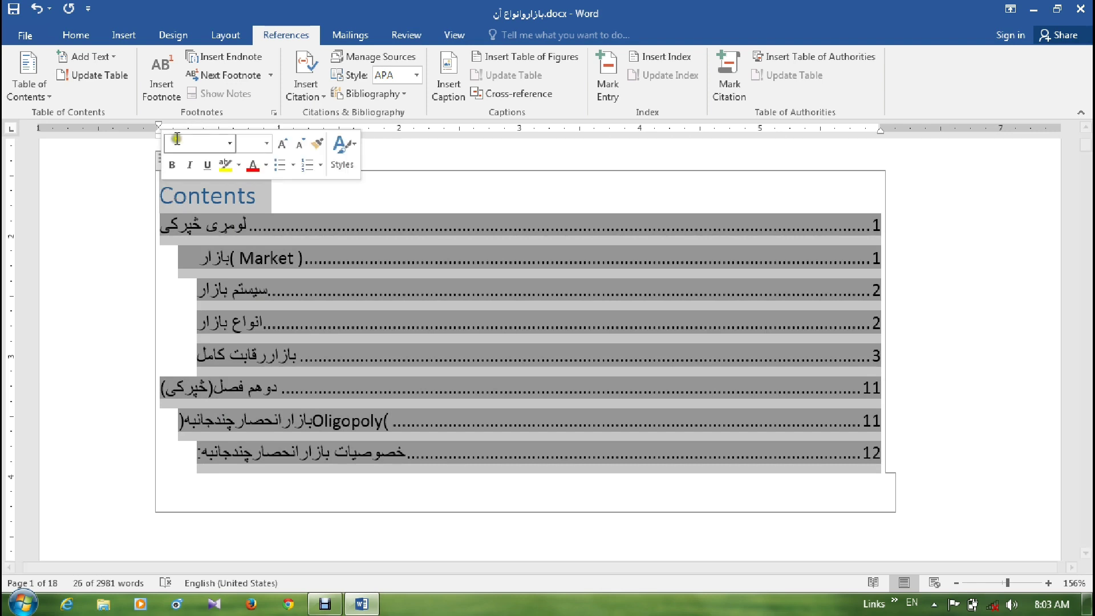
{"action": "left_click", "coordinate": [80, 37]}
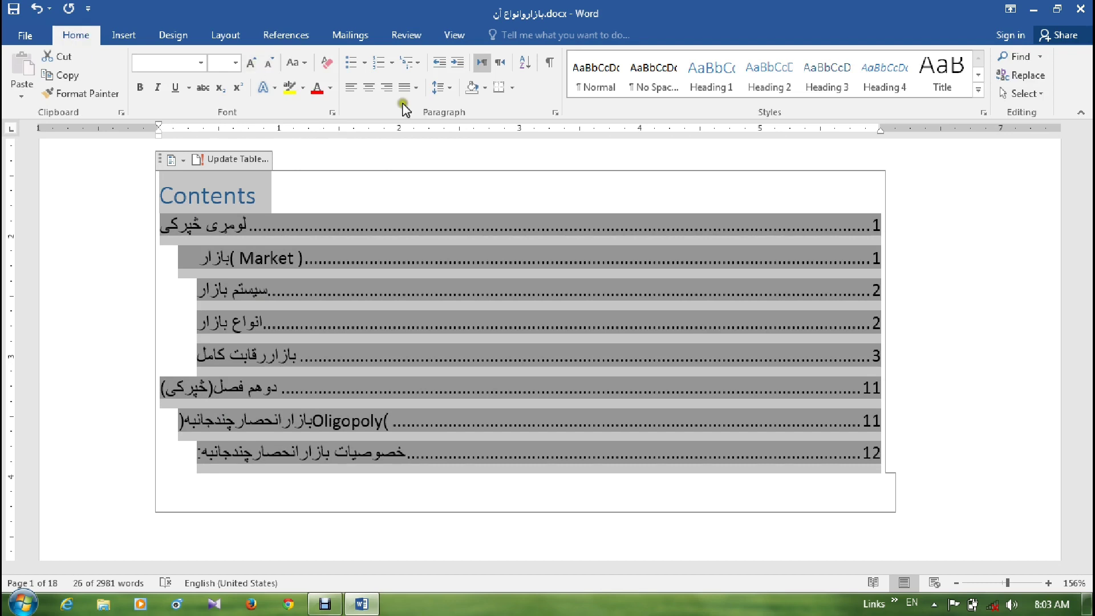
{"action": "left_click", "coordinate": [500, 64]}
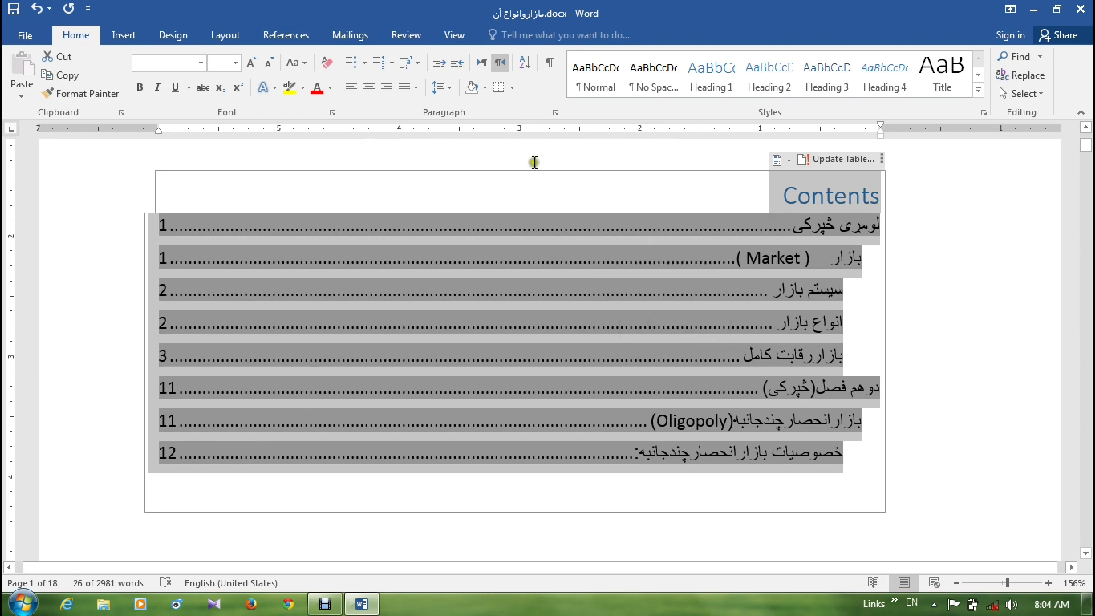
{"action": "left_click", "coordinate": [450, 88]}
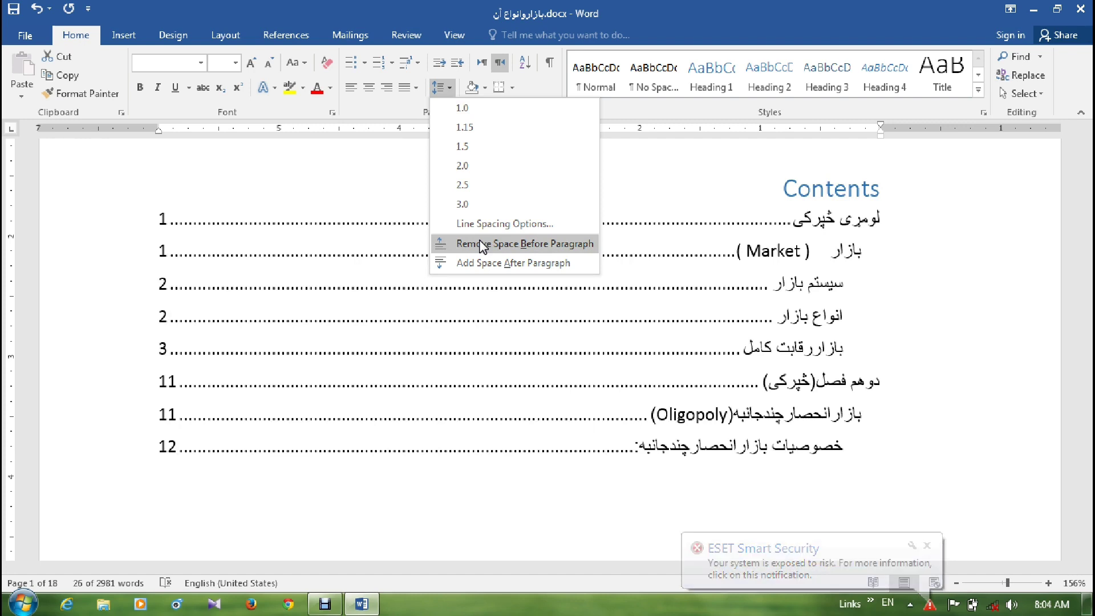
{"action": "left_click", "coordinate": [480, 244]}
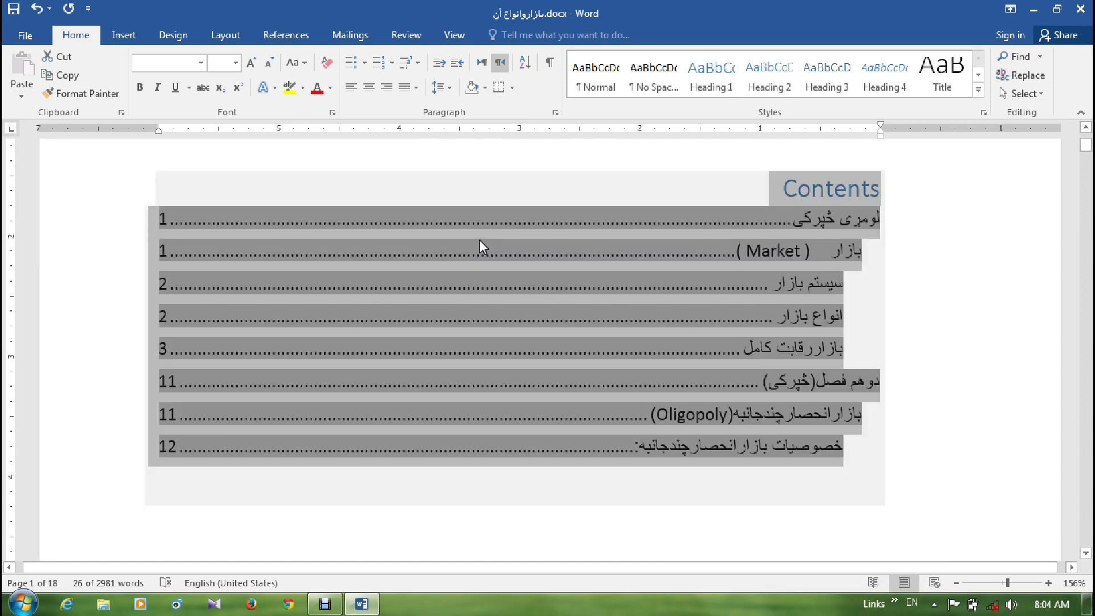
Replace the table of contents title "Contents" with the Pashto title "لړ لیک"
{"action": "left_click", "coordinate": [773, 184]}
{"action": "left_click", "coordinate": [773, 184]}
{"action": "left_click", "coordinate": [870, 183]}
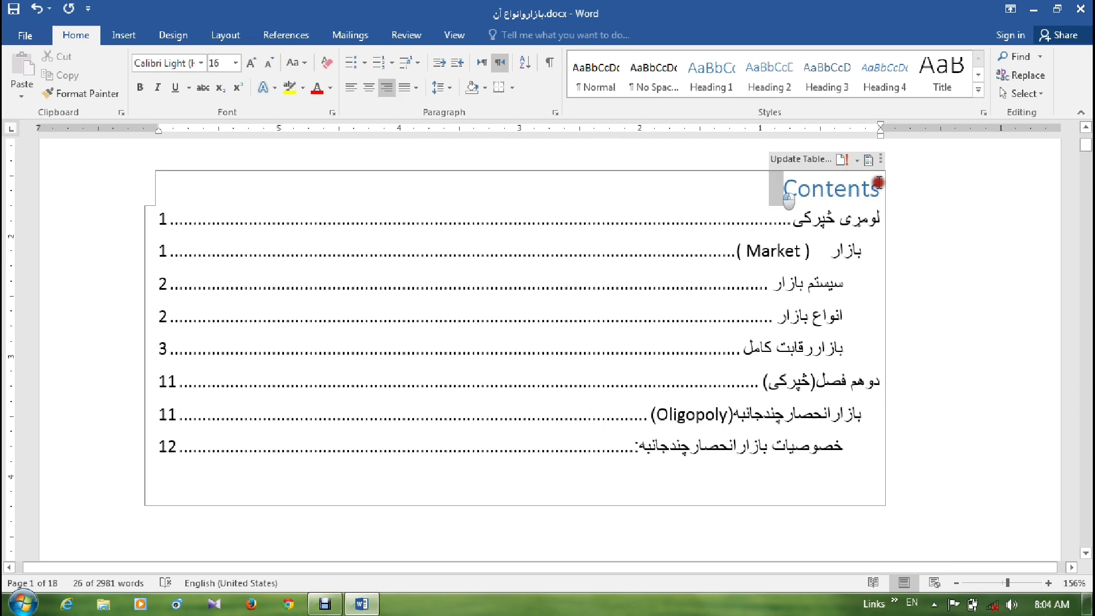
{"action": "left_click_drag", "start_coordinate": [872, 183], "coordinate": [790, 192]}
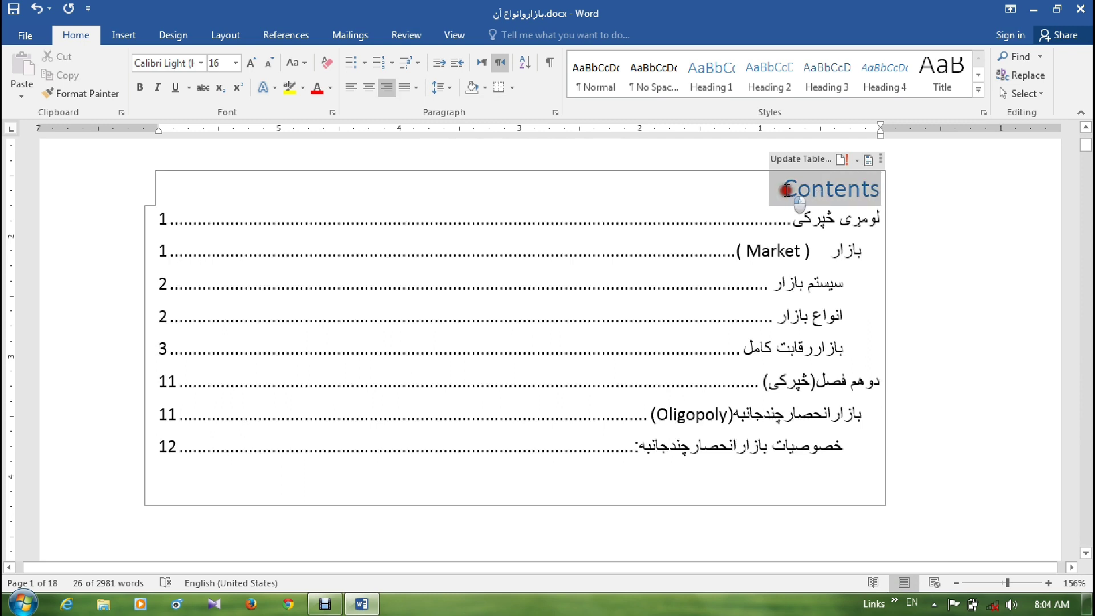
{"action": "key", "text": "alt+shift"}
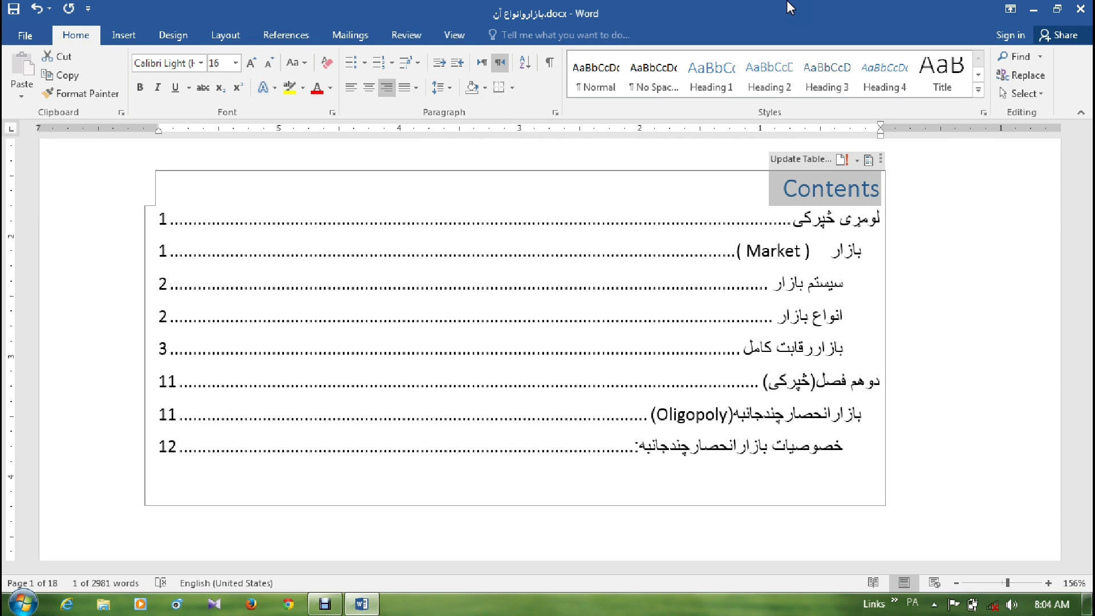
{"action": "type", "text": "لړ لیک"}
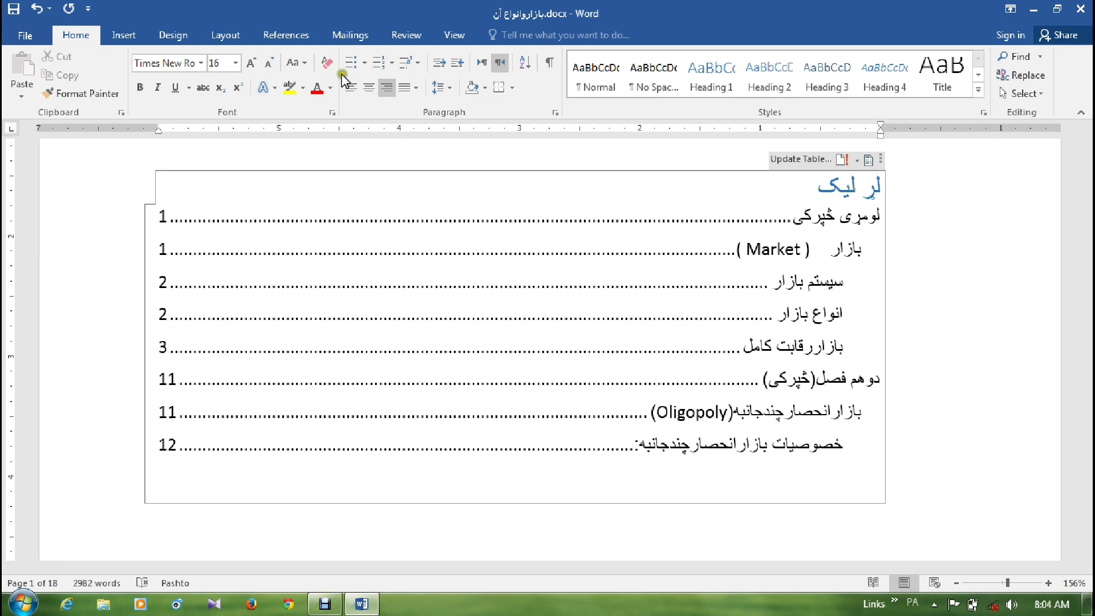
Center the table of contents title "لړ لیک", make it bold and enlarge it to 18 pt
{"action": "left_click", "coordinate": [368, 88]}
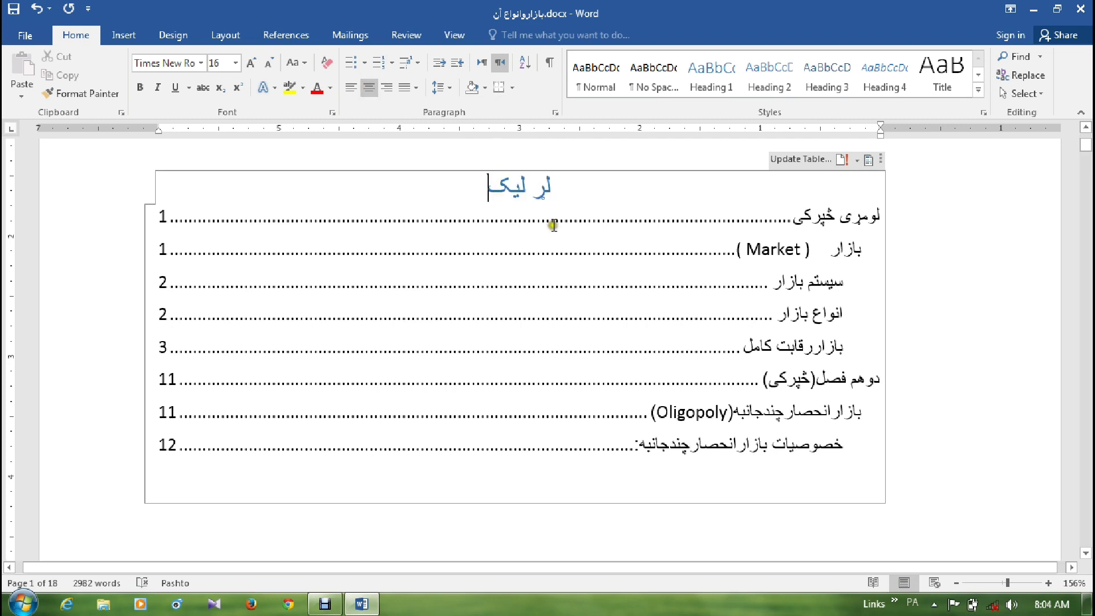
{"action": "left_click_drag", "start_coordinate": [564, 195], "coordinate": [479, 181]}
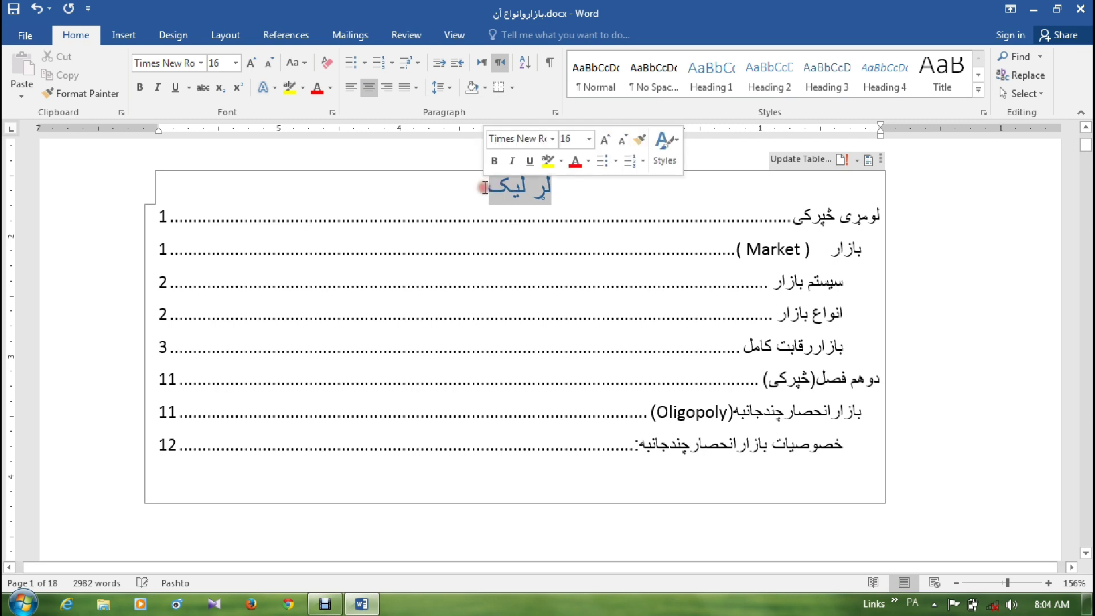
{"action": "left_click", "coordinate": [139, 88]}
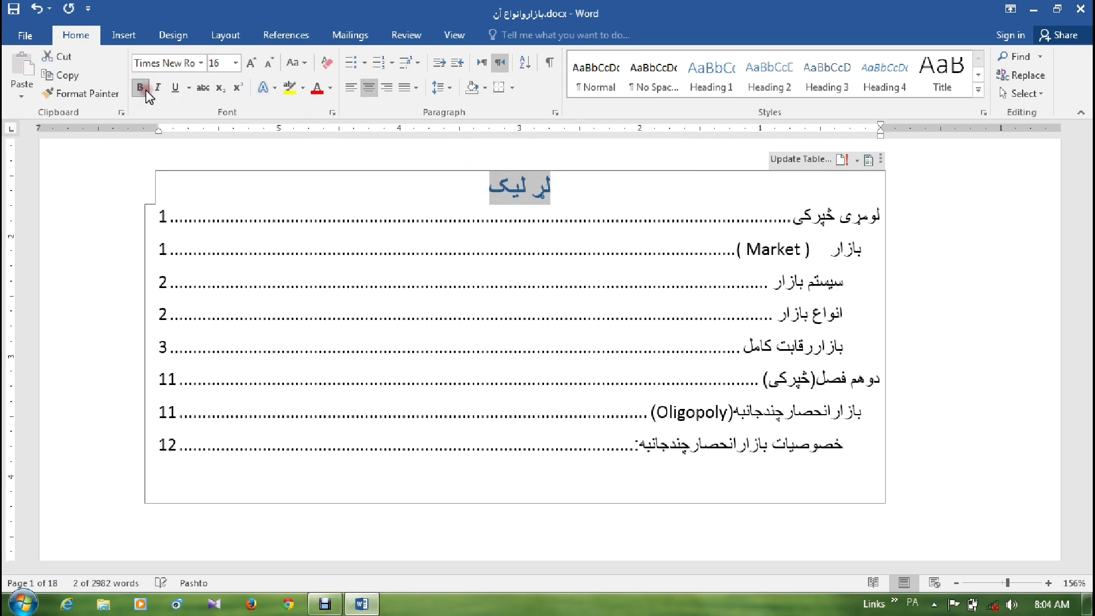
{"action": "left_click", "coordinate": [252, 62]}
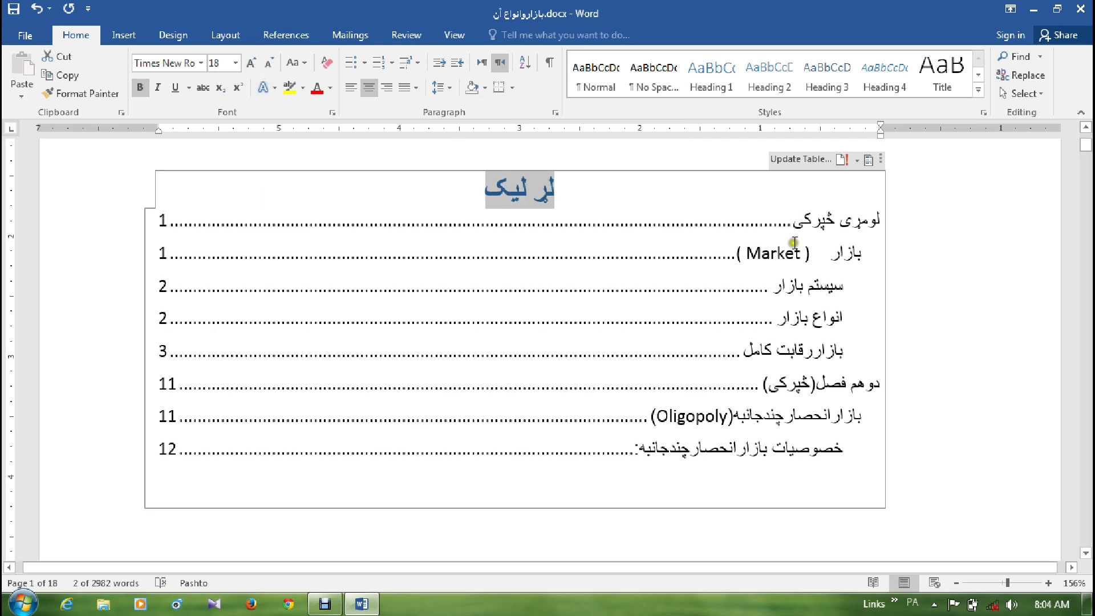
Set all table of contents entries below the title to 14 pt bold
{"action": "left_click_drag", "start_coordinate": [883, 220], "coordinate": [641, 452]}
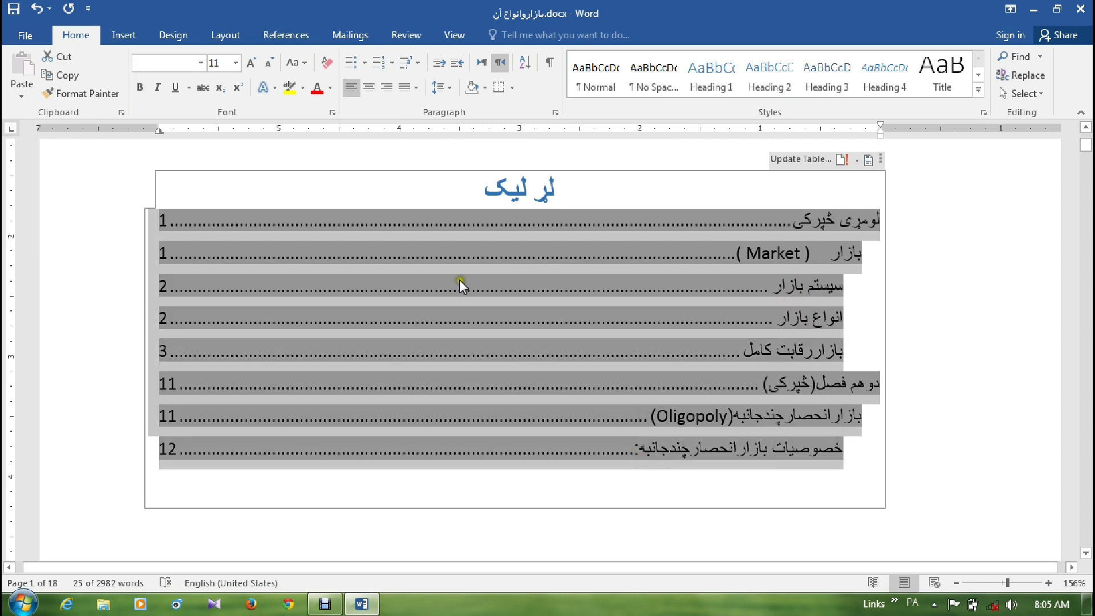
{"action": "left_click", "coordinate": [235, 63]}
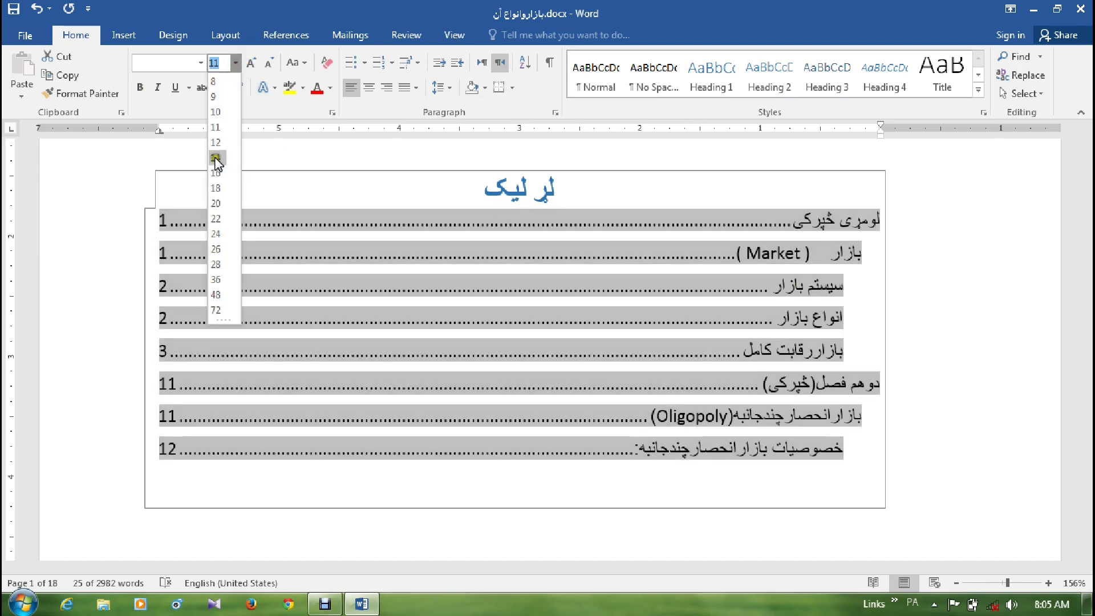
{"action": "left_click", "coordinate": [226, 158]}
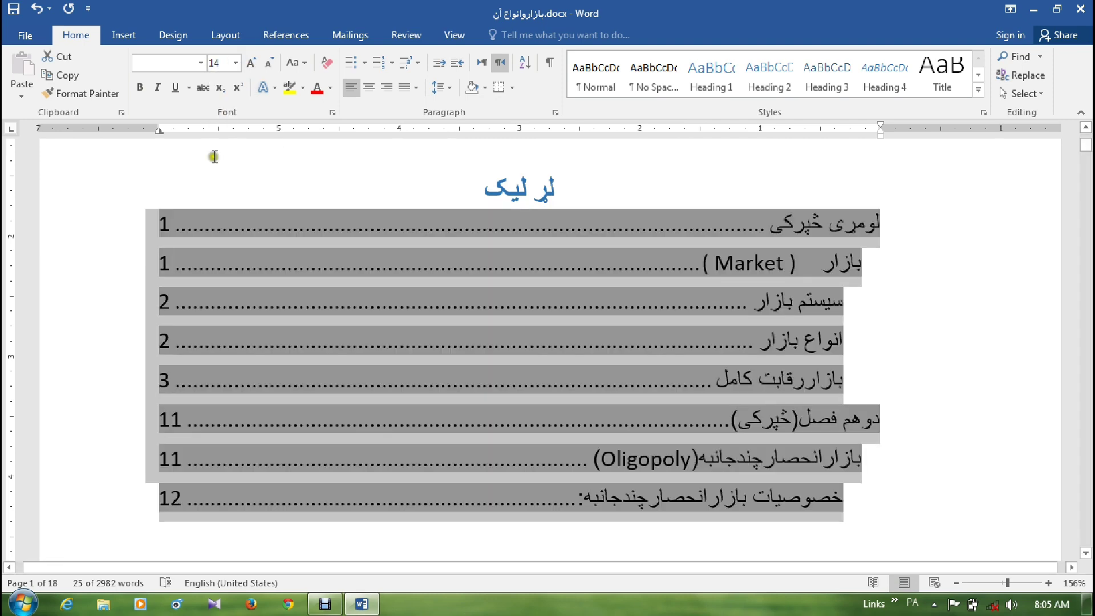
{"action": "left_click", "coordinate": [138, 89]}
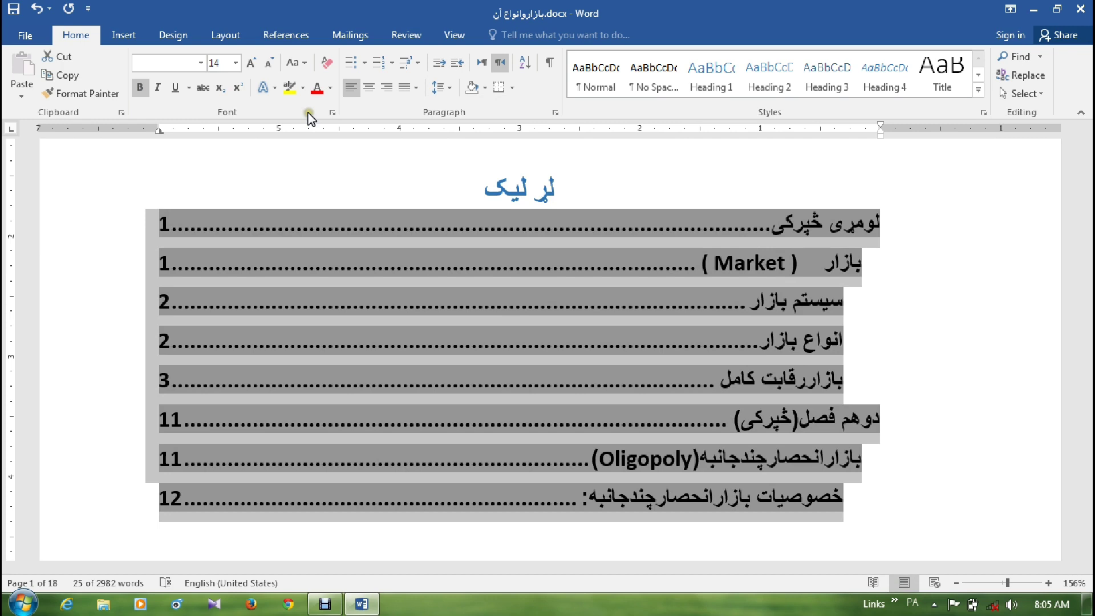
Follow the "لومړی څپرکی" entry's link to its chapter heading, and return to the table of contents
{"action": "left_click", "coordinate": [531, 224]}
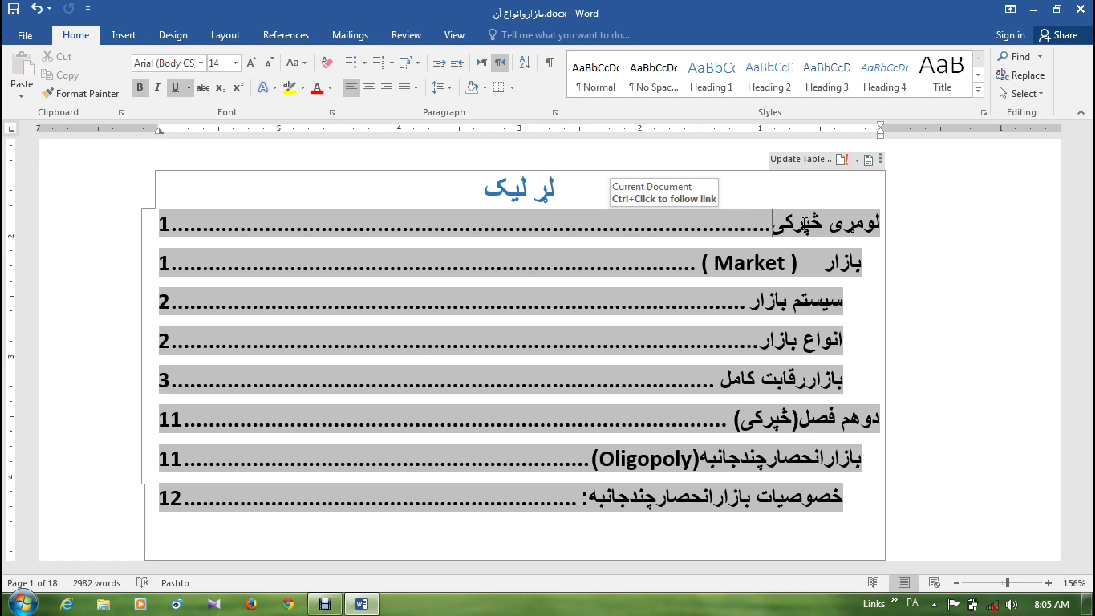
{"action": "left_click", "coordinate": [803, 222]}
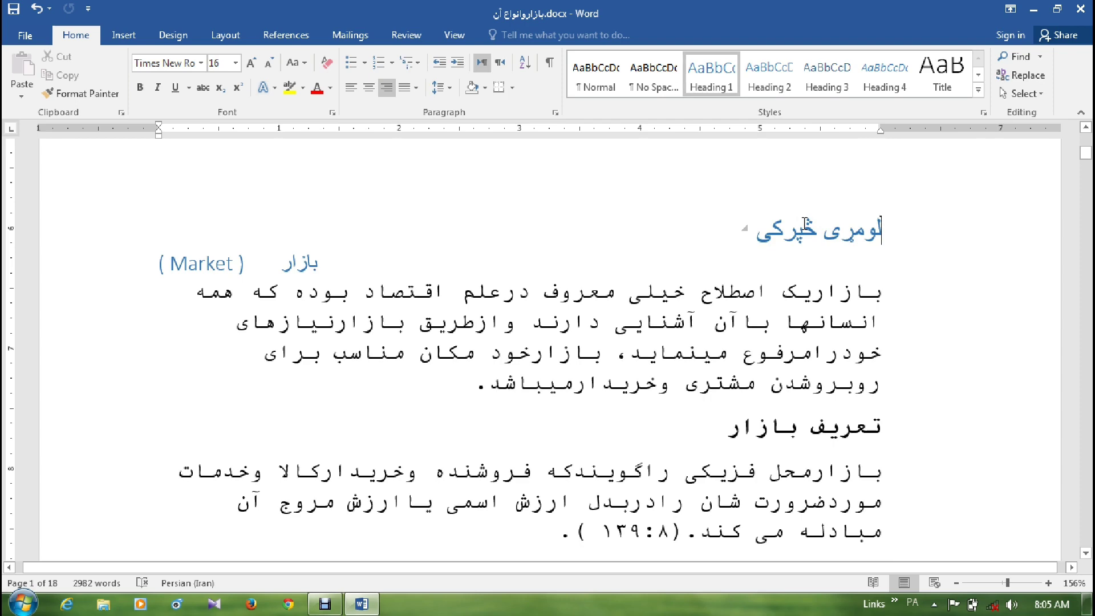
{"action": "mouse_move", "coordinate": [1087, 151]}
{"action": "left_mouse_down"}
{"action": "mouse_move", "coordinate": [1088, 139]}
{"action": "mouse_move", "coordinate": [1083, 150]}
{"action": "left_mouse_up"}
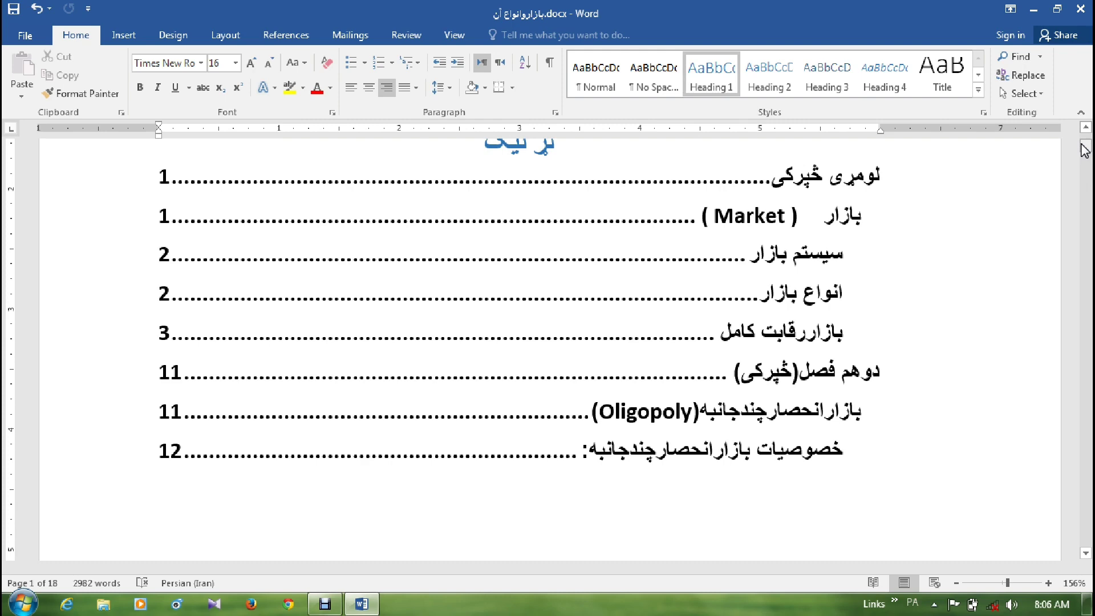
Replace the subheading "بازاررقابت کامل" on page 3 with "بازار انحصاری"
{"action": "left_click_drag", "start_coordinate": [1083, 149], "coordinate": [1084, 199]}
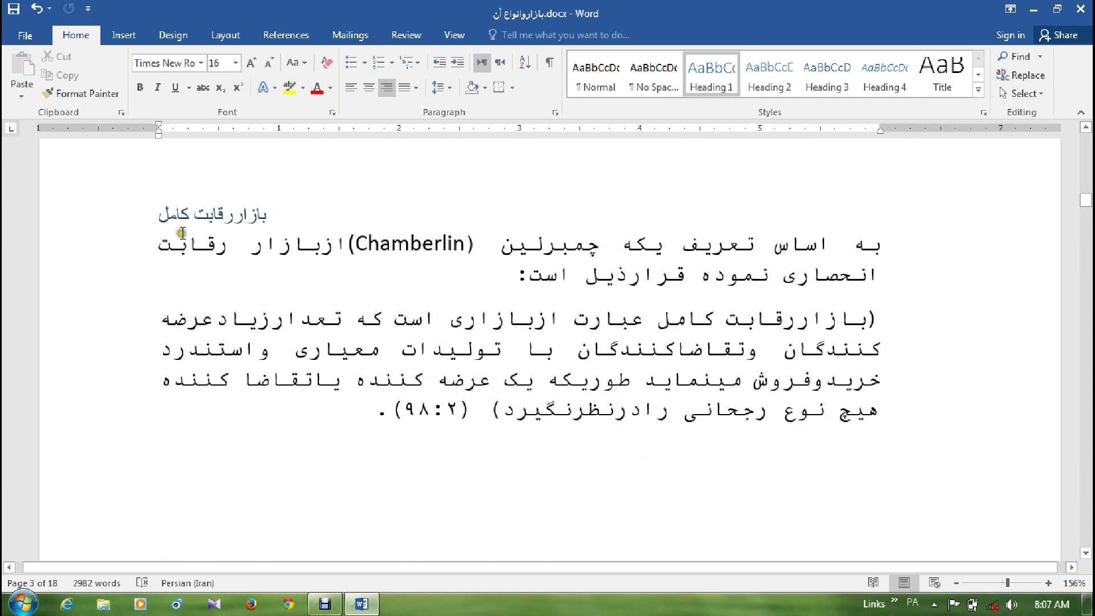
{"action": "left_click_drag", "start_coordinate": [159, 207], "coordinate": [225, 212]}
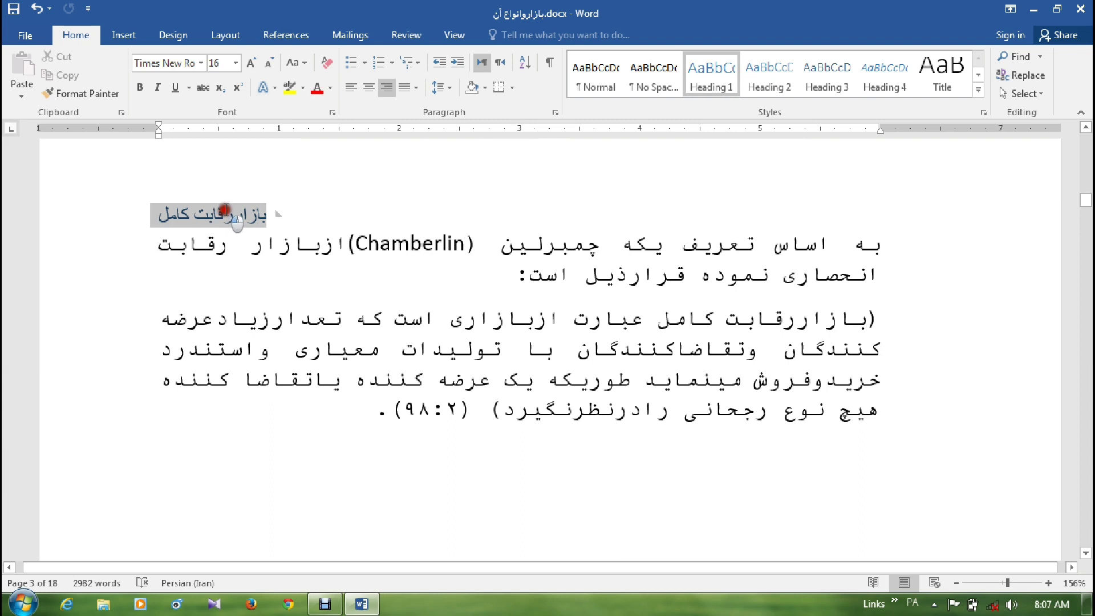
{"action": "type", "text": "ب"}
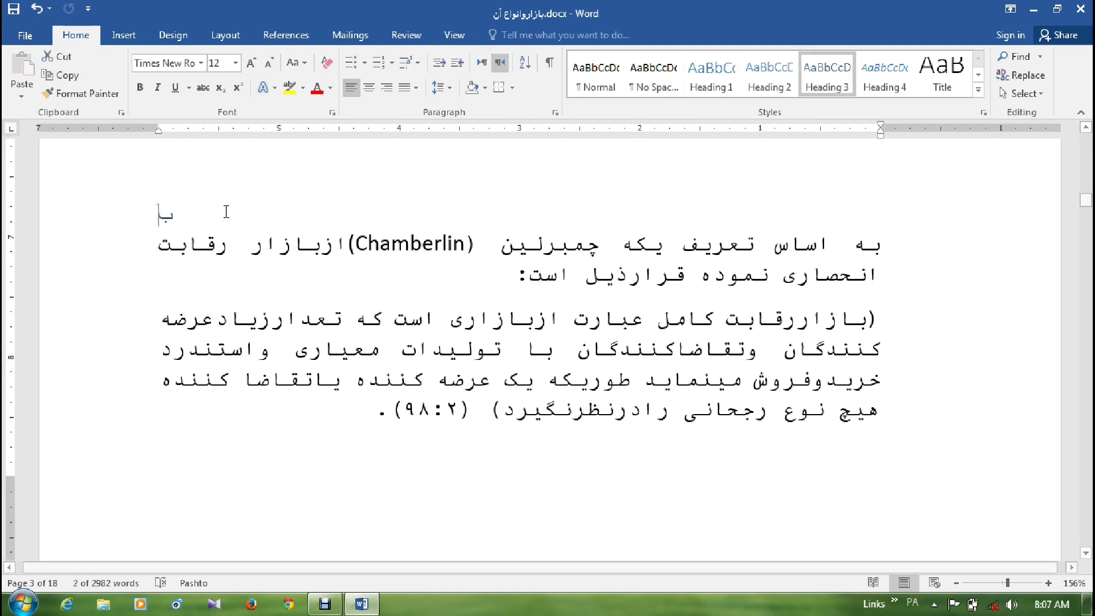
{"action": "type", "text": "ازار"}
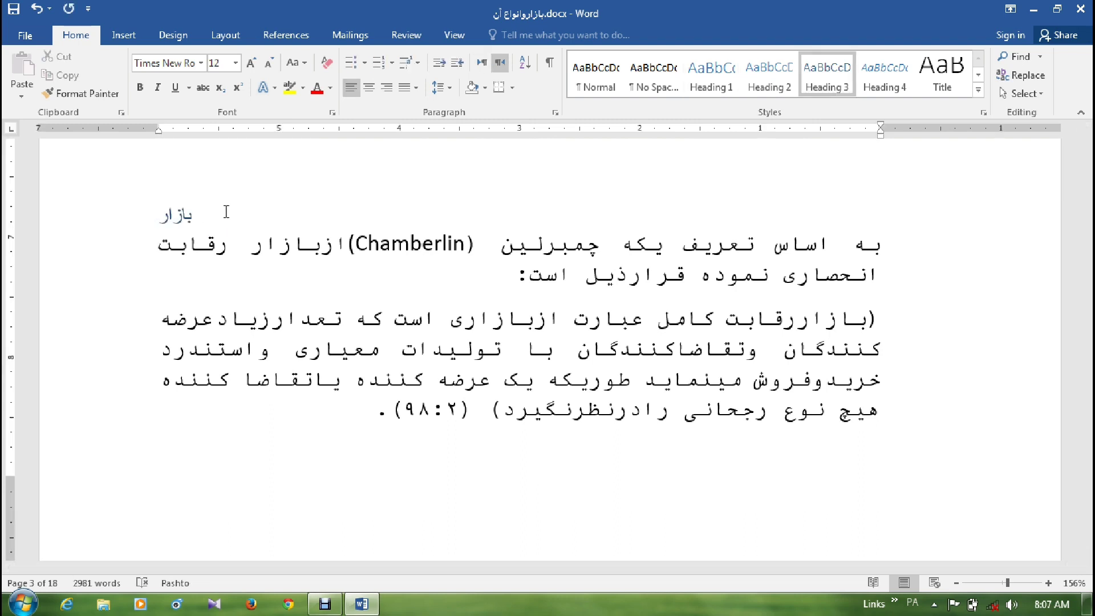
{"action": "type", "text": "انحصاری"}
{"action": "left_click", "coordinate": [227, 213]}
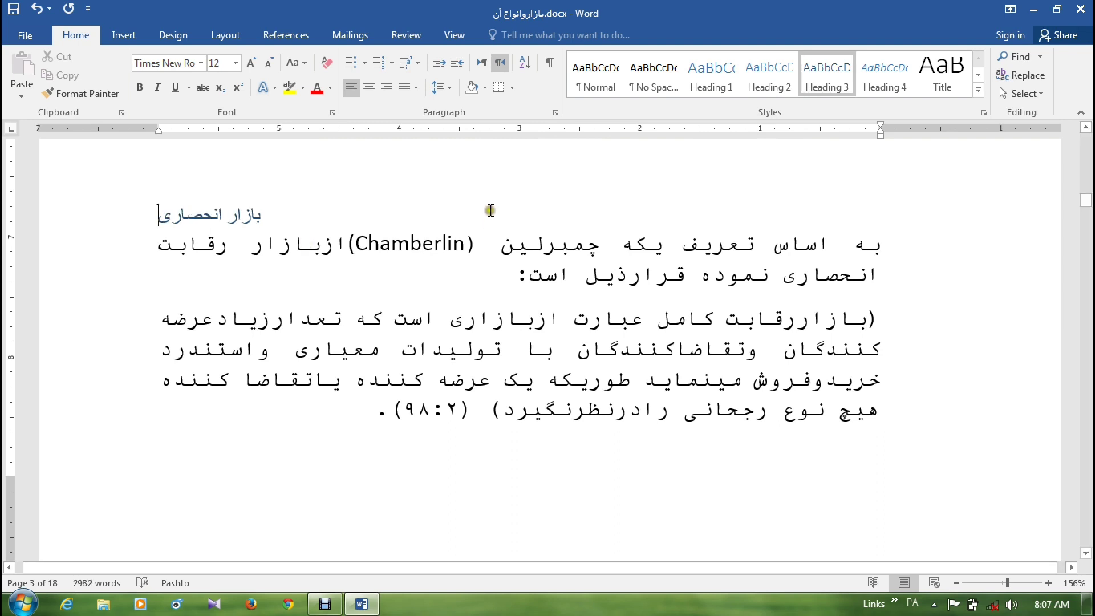
Insert blank lines above the subheading "بازار انحصاری" to push it onto the following page
{"action": "left_click", "coordinate": [491, 166]}
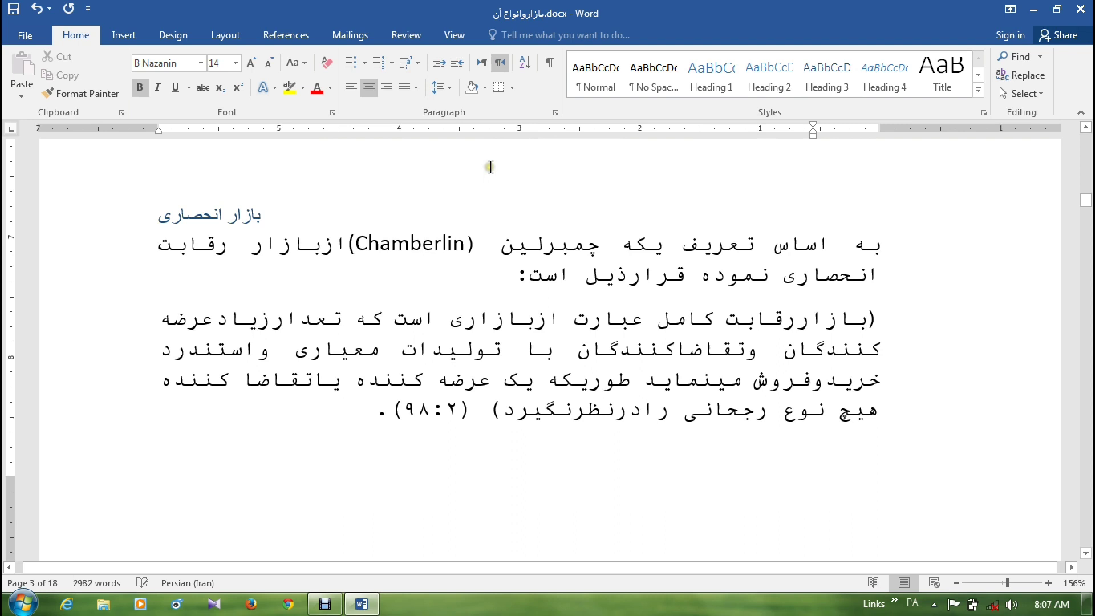
{"action": "key", "text": "Return"}
{"action": "key", "text": "Return"}
{"action": "key", "text": "Return"}
{"action": "key", "text": "Return"}
{"action": "key", "text": "Return"}
{"action": "key", "text": "Return"}
{"action": "key", "text": "Return"}
{"action": "key", "text": "Return"}
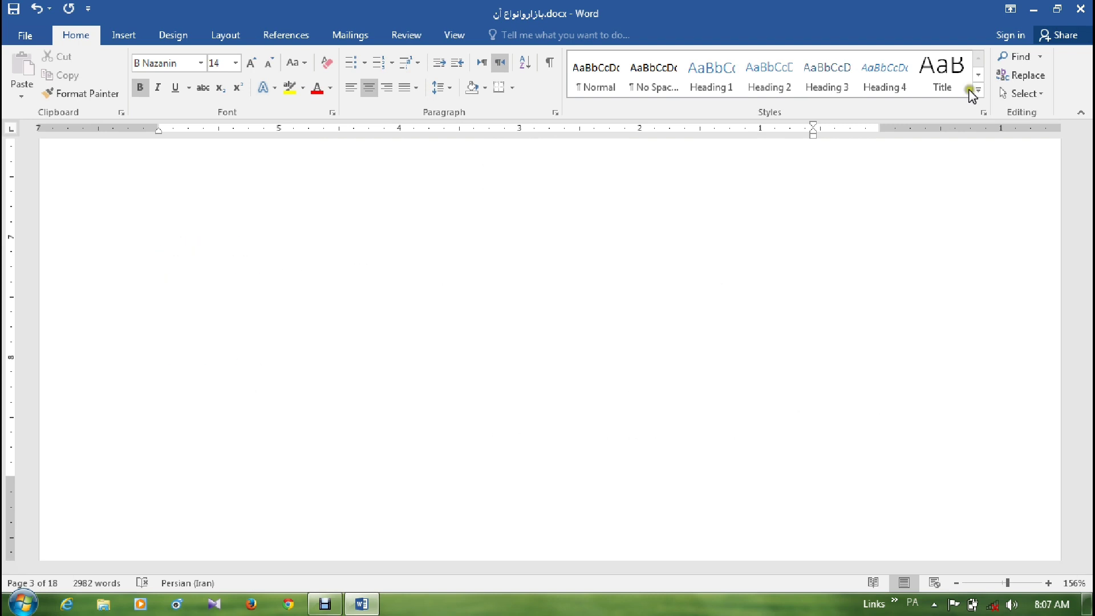
Update the entire table of contents on page 1, including its headings and page numbers
{"action": "left_click_drag", "start_coordinate": [1086, 201], "coordinate": [1088, 151]}
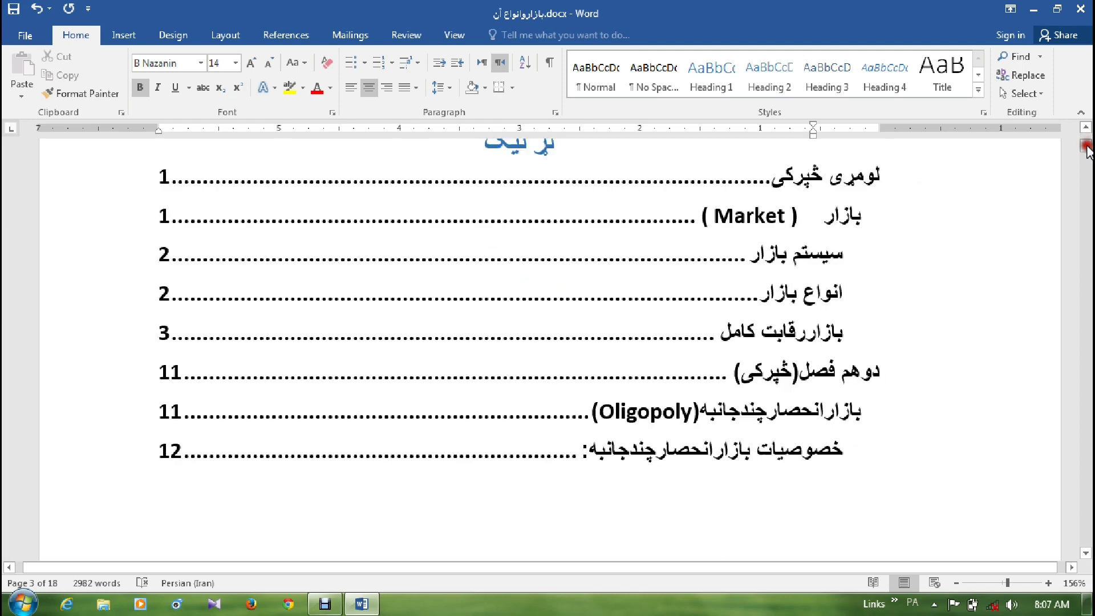
{"action": "left_click", "coordinate": [947, 291]}
{"action": "left_click_drag", "start_coordinate": [1089, 138], "coordinate": [1087, 141]}
{"action": "left_click", "coordinate": [807, 291]}
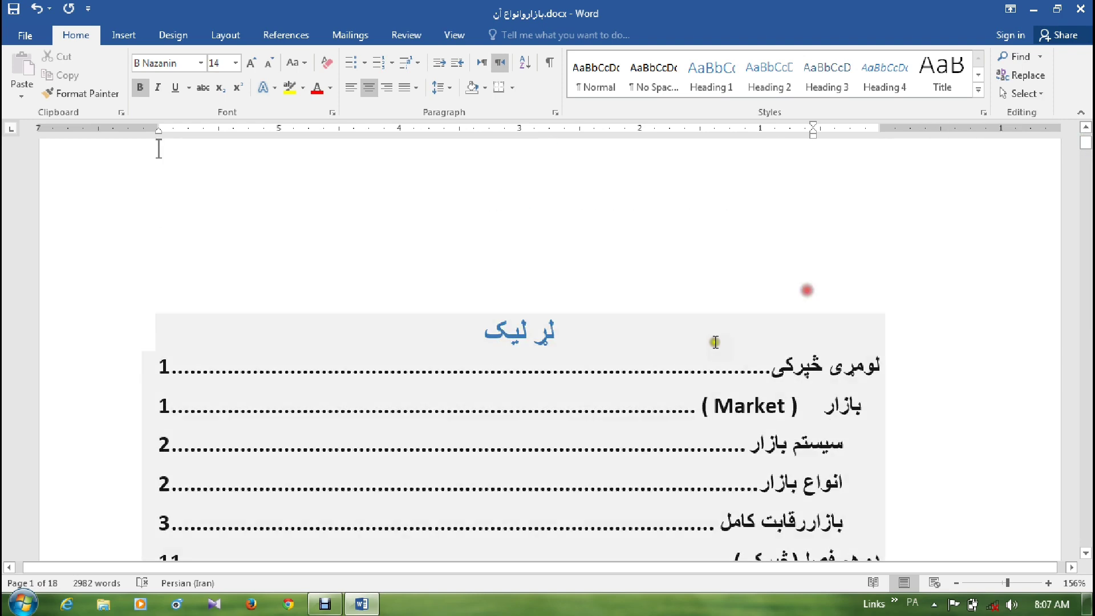
{"action": "left_click", "coordinate": [642, 352]}
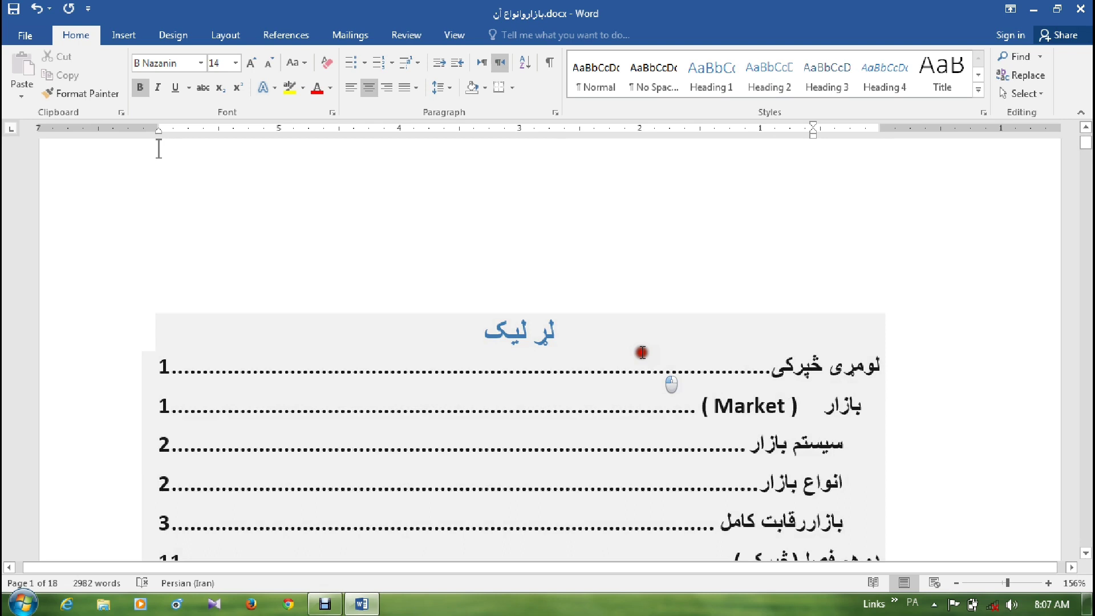
{"action": "left_click", "coordinate": [826, 302]}
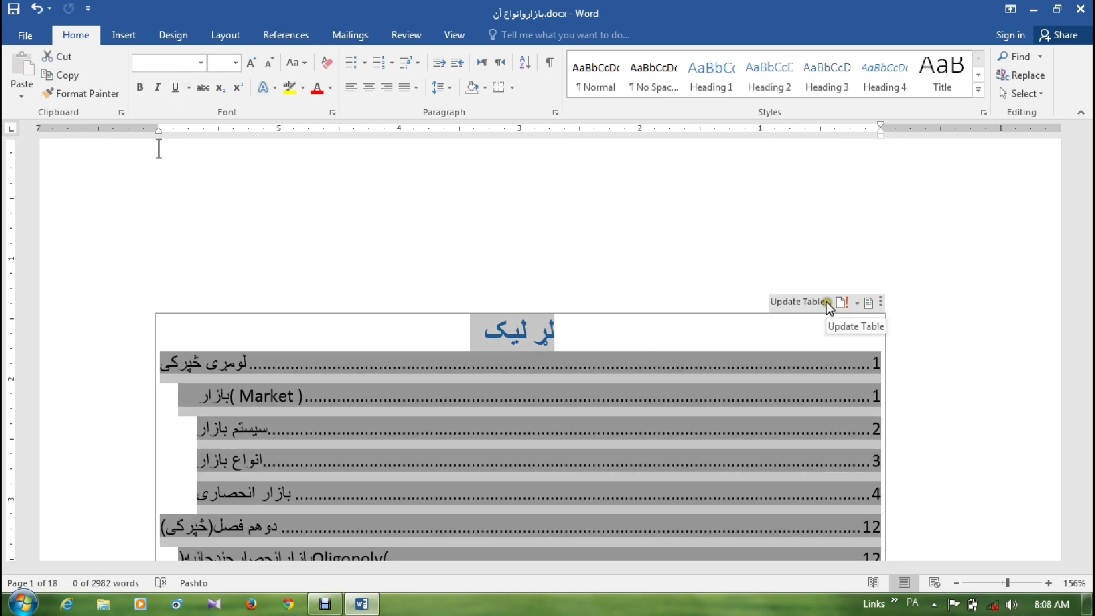
{"action": "left_click", "coordinate": [827, 302]}
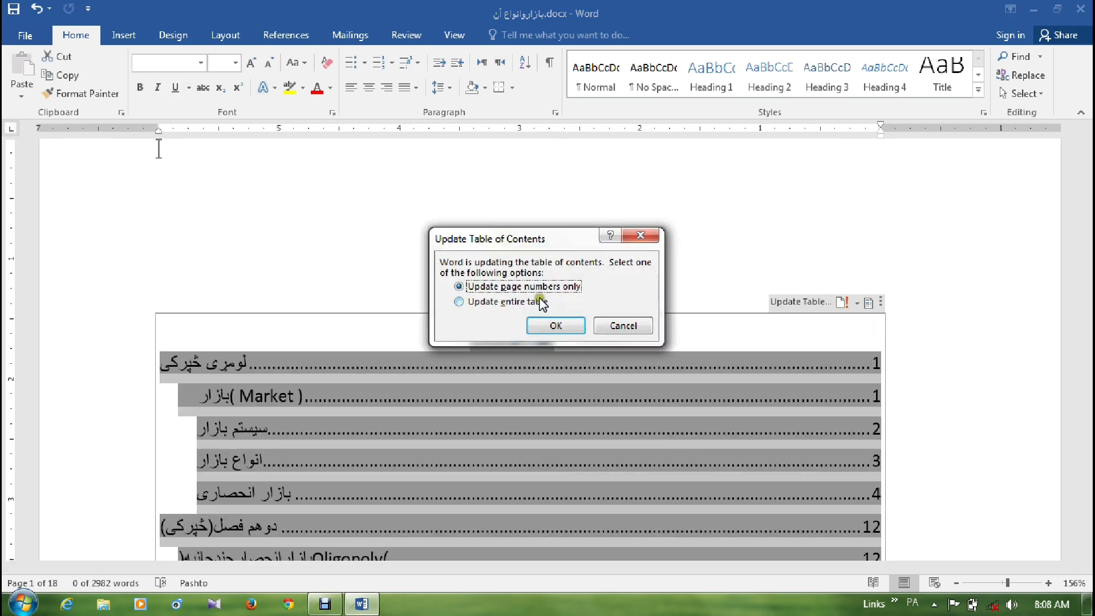
{"action": "left_click", "coordinate": [573, 288]}
{"action": "left_click", "coordinate": [500, 285]}
{"action": "left_click", "coordinate": [459, 302]}
{"action": "left_click", "coordinate": [459, 302]}
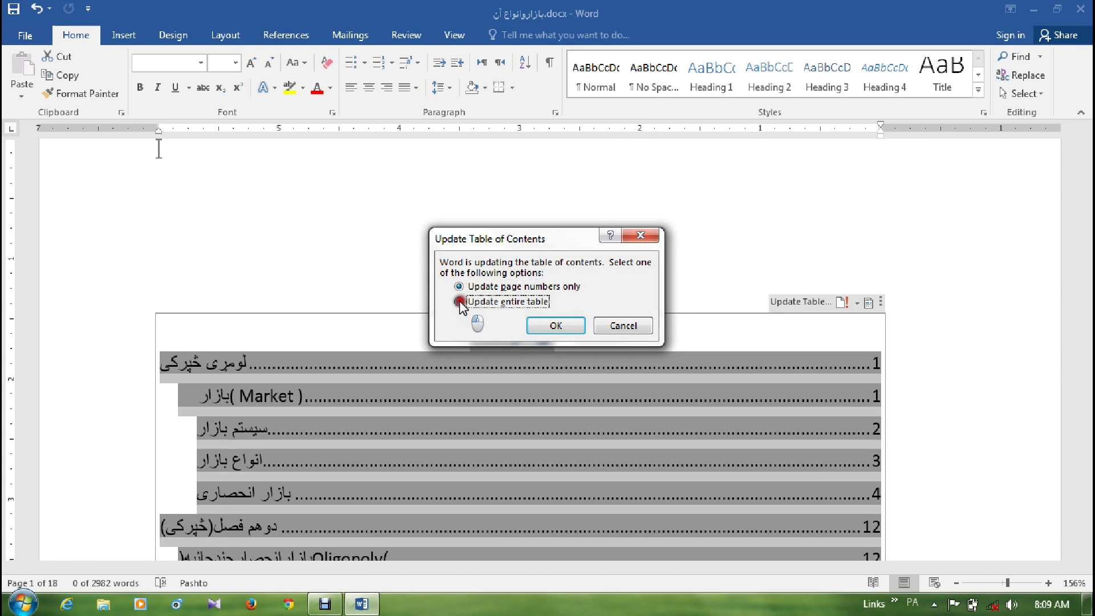
{"action": "left_click", "coordinate": [544, 327]}
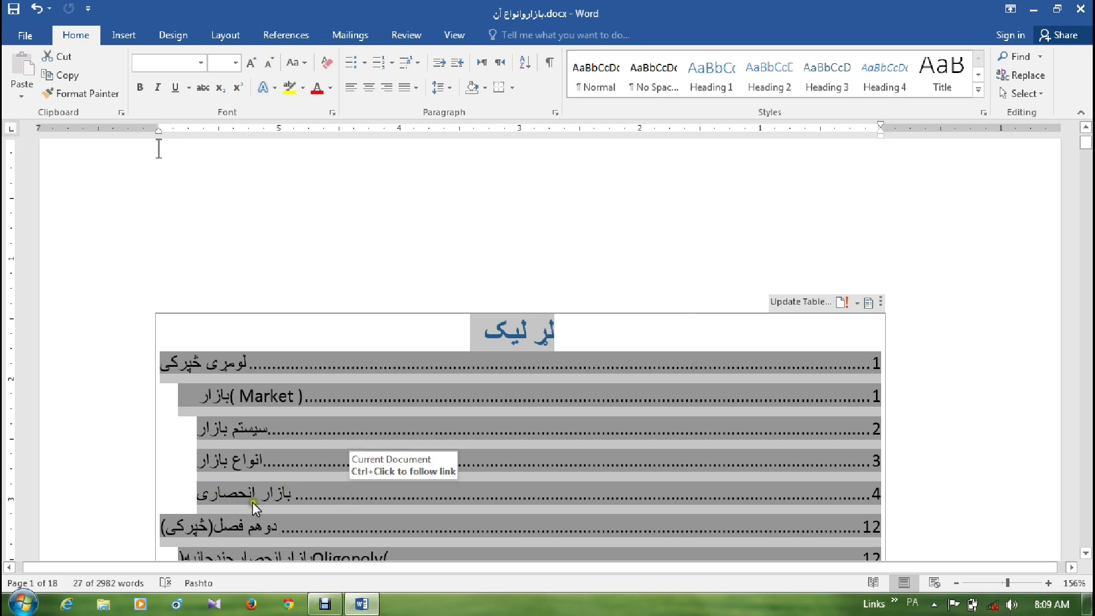
Set all entries of the updated table of contents to right-to-left text direction
{"action": "left_click", "coordinate": [288, 495]}
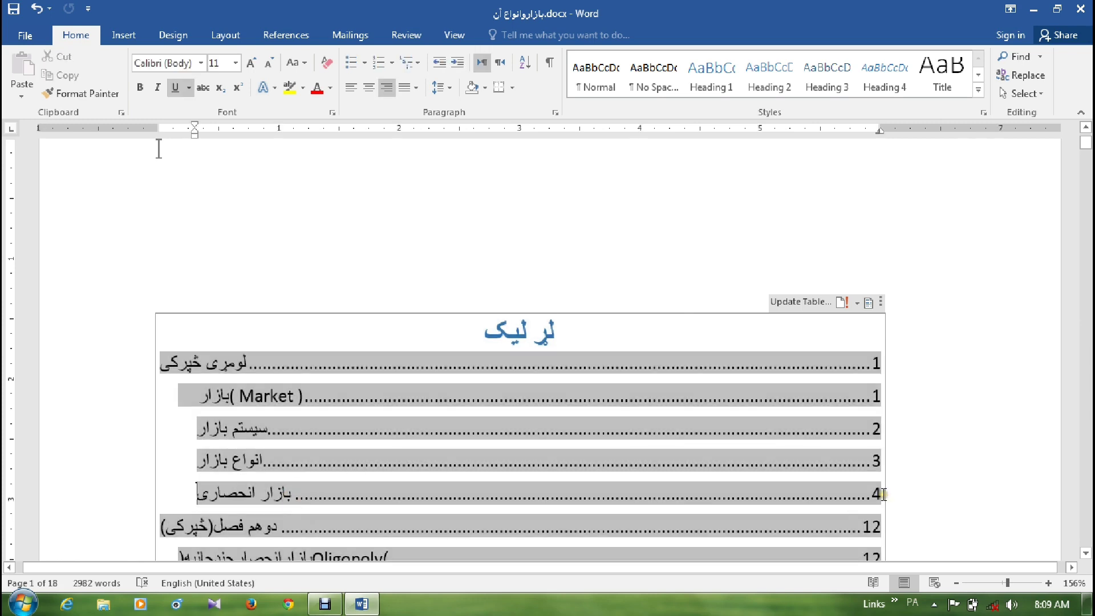
{"action": "left_click_drag", "start_coordinate": [874, 363], "coordinate": [545, 345]}
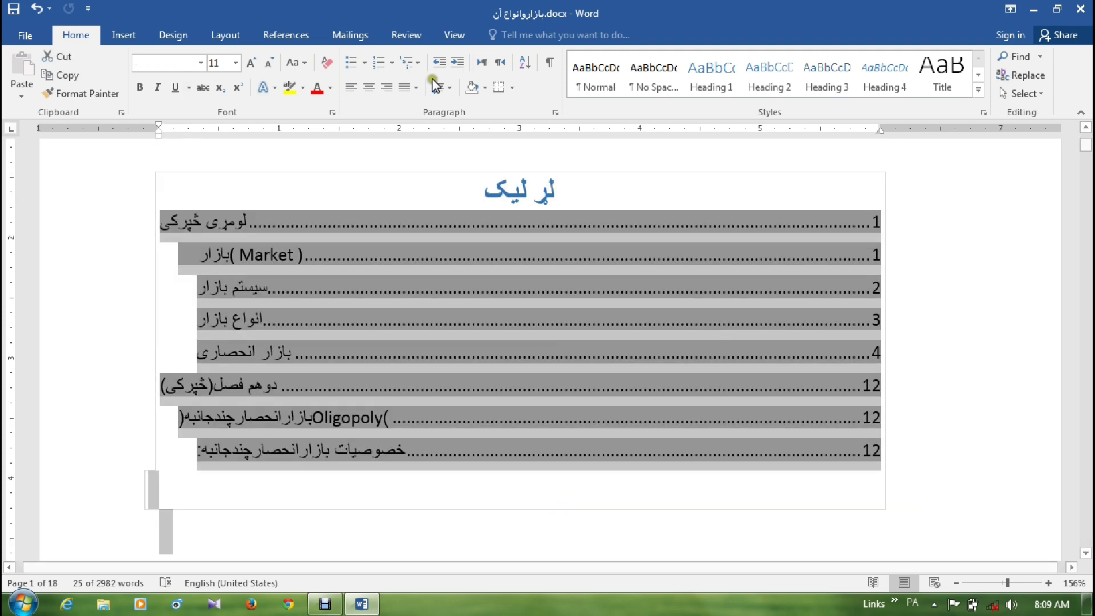
{"action": "left_click", "coordinate": [501, 63]}
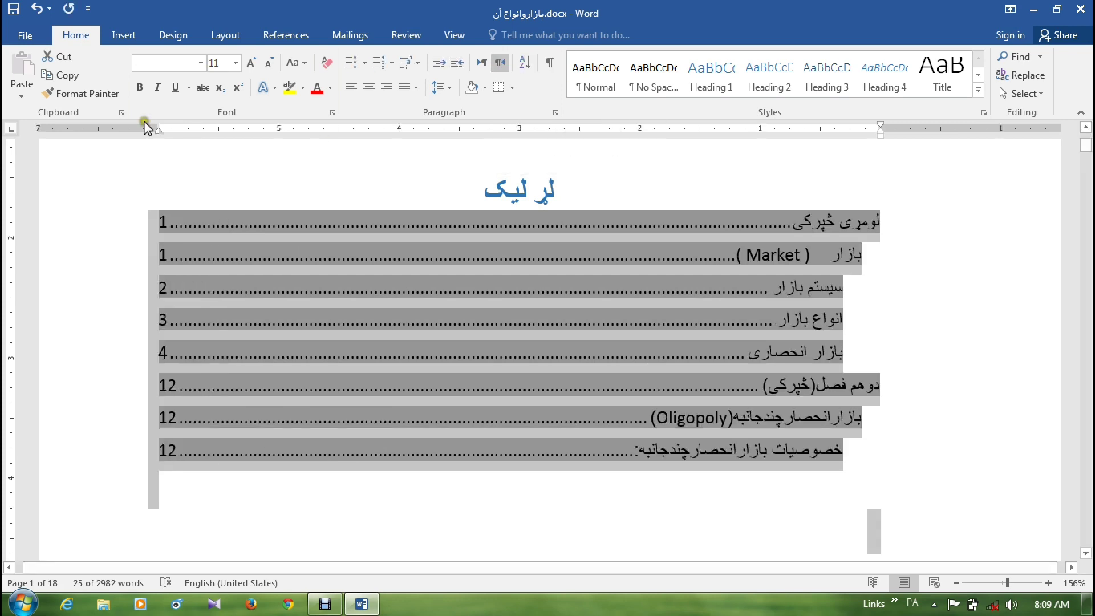
Make all right-to-left table of contents entries bold and set their font size to 14
{"action": "left_click", "coordinate": [140, 88]}
{"action": "left_click", "coordinate": [235, 63]}
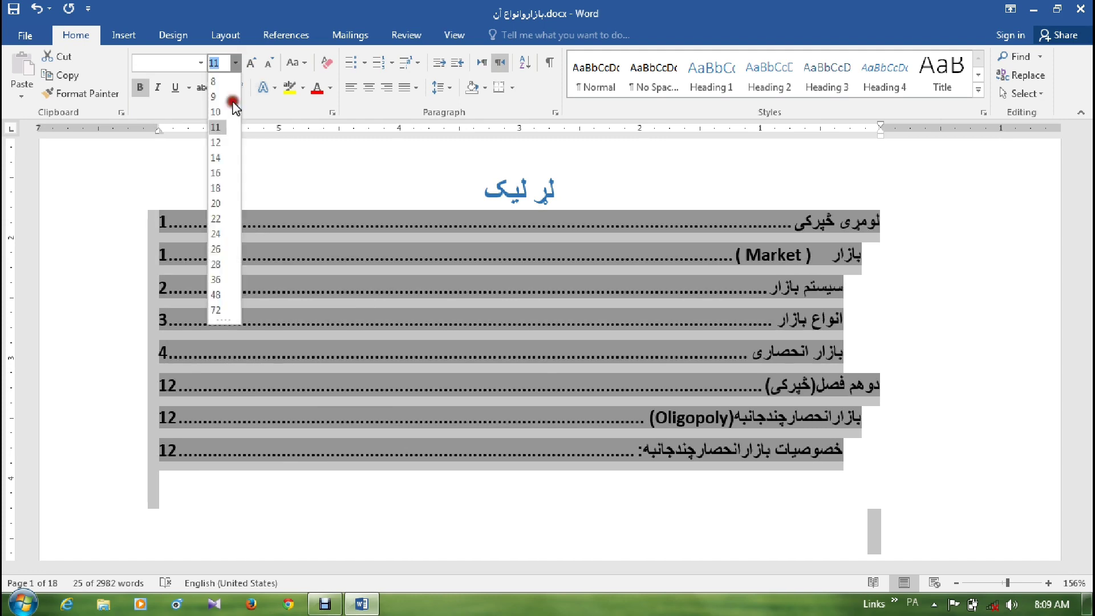
{"action": "left_click", "coordinate": [216, 157]}
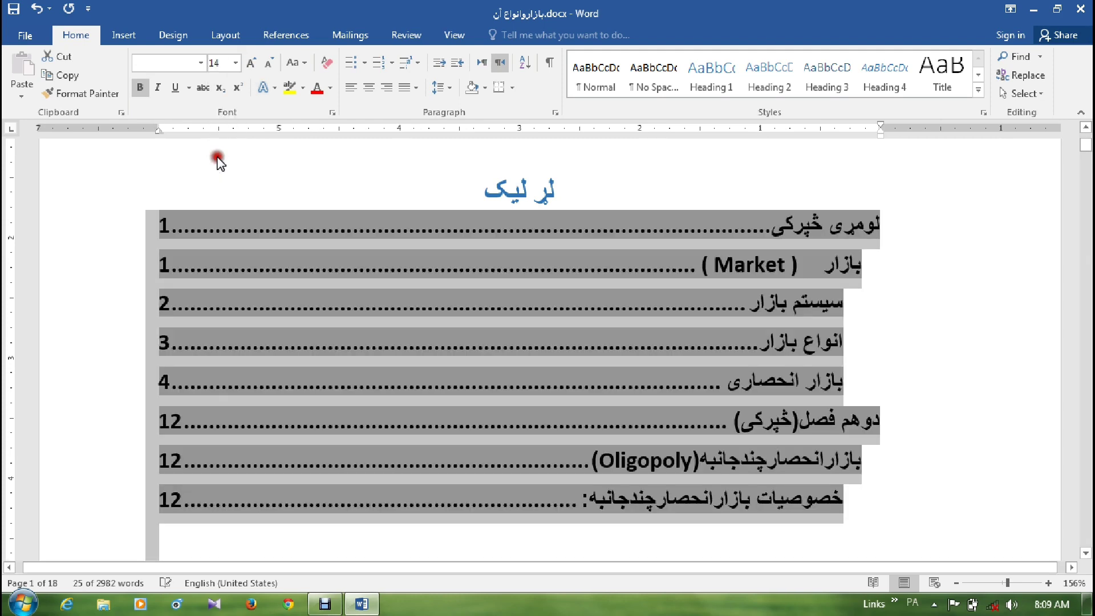
{"action": "left_click", "coordinate": [888, 310]}
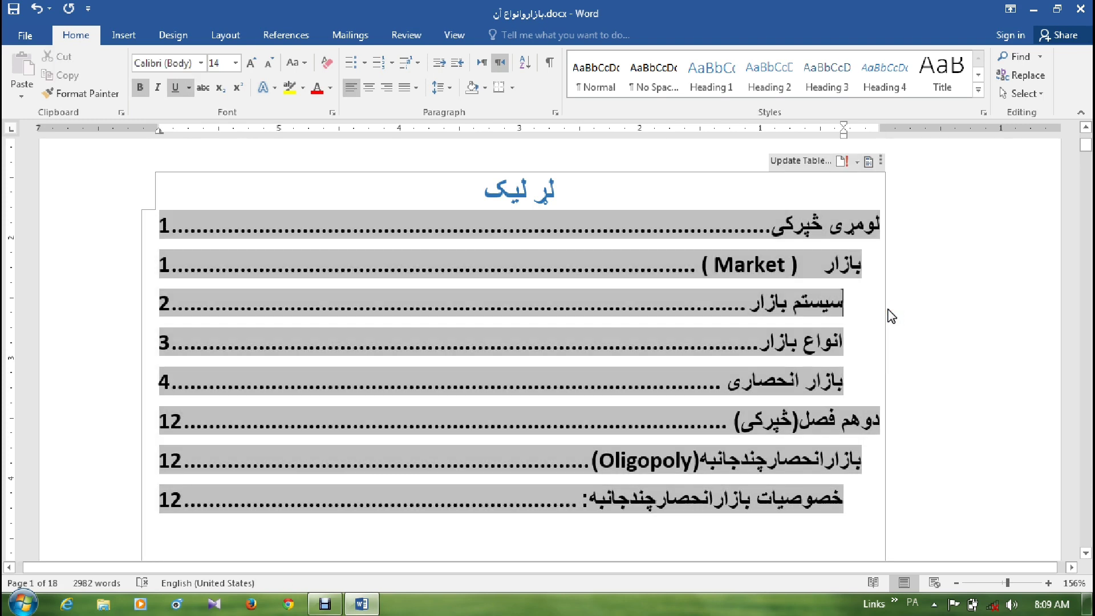